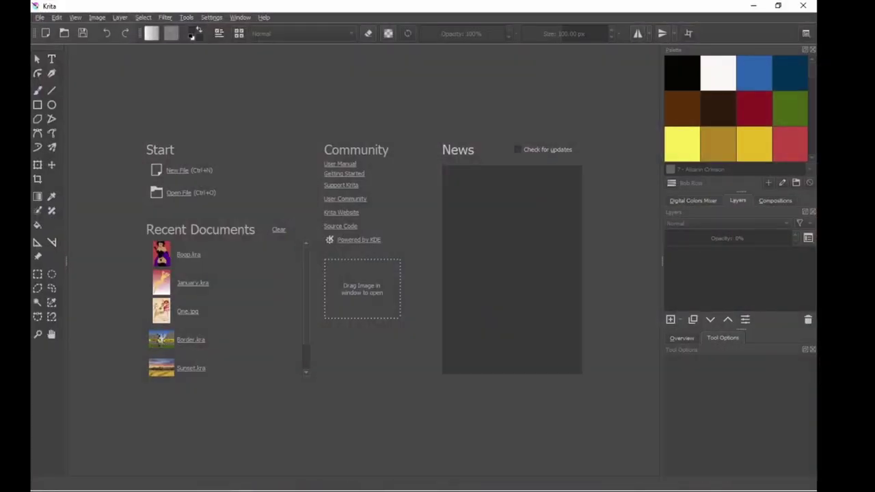
Start a new Krita document to reach the texture template list.
{"action": "key", "text": "ctrl+n"}
Create a canvas from the Oil texture template and select its Sky layer.
{"action": "left_click", "coordinate": [293, 171]}
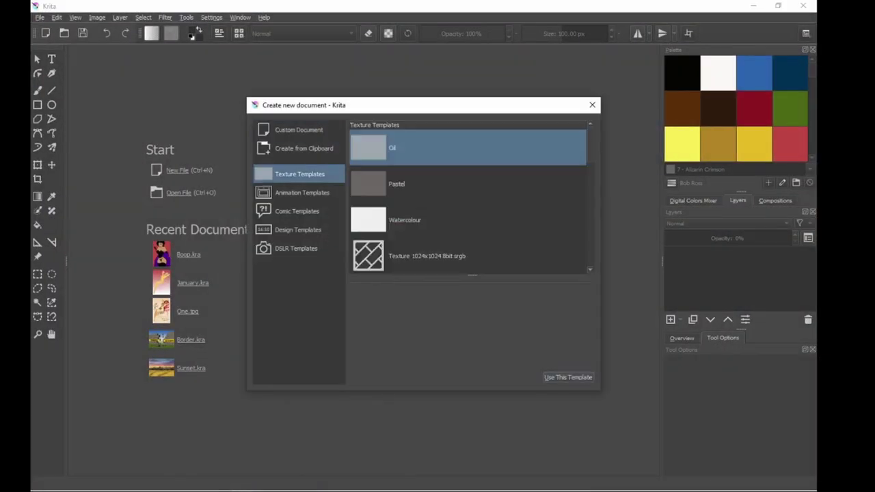
{"action": "left_click", "coordinate": [567, 376]}
{"action": "scroll", "coordinate": [710, 273], "scroll_direction": "down", "scroll_amount": 3}
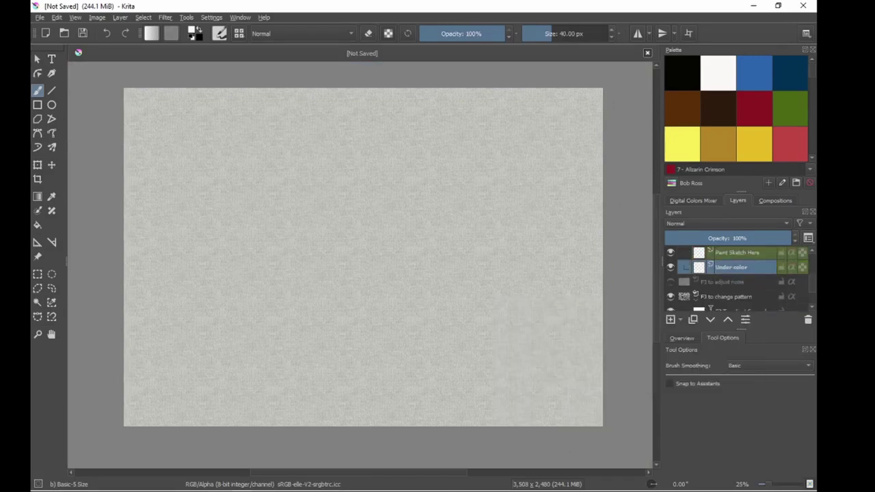
{"action": "scroll", "coordinate": [710, 274], "scroll_direction": "down", "scroll_amount": 1}
{"action": "left_click", "coordinate": [738, 267]}
{"action": "type", "text": "Sky"}
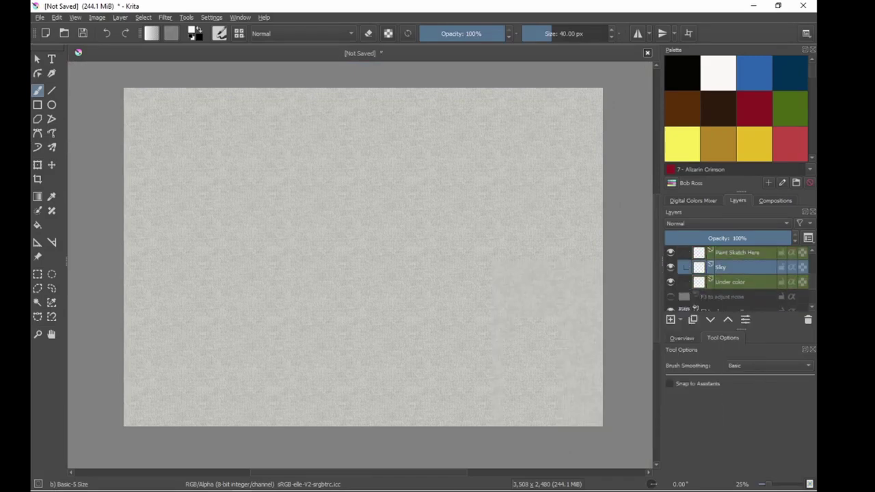
With the Bob Ross Cloud brush, paint a red band and Alizarin Crimson strokes around it.
{"action": "right_click", "coordinate": [317, 177]}
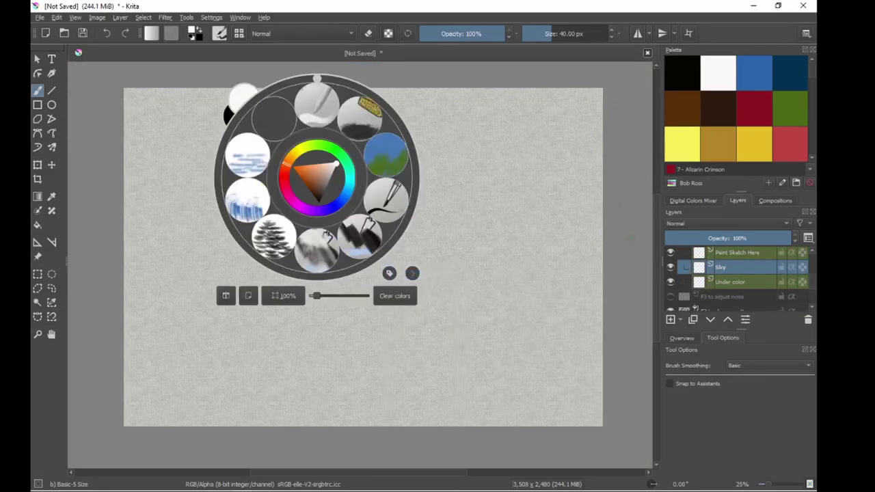
{"action": "left_click", "coordinate": [250, 101]}
{"action": "mouse_move", "coordinate": [181, 254]}
{"action": "left_mouse_down"}
{"action": "mouse_move", "coordinate": [459, 242]}
{"action": "mouse_move", "coordinate": [351, 270]}
{"action": "mouse_move", "coordinate": [293, 253]}
{"action": "left_mouse_up"}
{"action": "left_click", "coordinate": [754, 107]}
{"action": "mouse_move", "coordinate": [468, 211]}
{"action": "left_mouse_down"}
{"action": "mouse_move", "coordinate": [182, 224]}
{"action": "mouse_move", "coordinate": [601, 211]}
{"action": "left_mouse_up"}
{"action": "mouse_move", "coordinate": [509, 290]}
{"action": "left_mouse_down"}
{"action": "mouse_move", "coordinate": [257, 290]}
{"action": "mouse_move", "coordinate": [509, 301]}
{"action": "left_mouse_up"}
Paint Phthalo Blue bands and water, a Prussian Blue upper band, and black across the top.
{"action": "left_click", "coordinate": [754, 71]}
{"action": "mouse_move", "coordinate": [517, 186]}
{"action": "left_mouse_down"}
{"action": "mouse_move", "coordinate": [403, 188]}
{"action": "mouse_move", "coordinate": [522, 185]}
{"action": "mouse_move", "coordinate": [420, 193]}
{"action": "left_mouse_up"}
{"action": "left_click_drag", "start_coordinate": [468, 321], "coordinate": [137, 321]}
{"action": "mouse_move", "coordinate": [437, 311]}
{"action": "left_mouse_down"}
{"action": "mouse_move", "coordinate": [557, 351]}
{"action": "mouse_move", "coordinate": [137, 341]}
{"action": "left_mouse_up"}
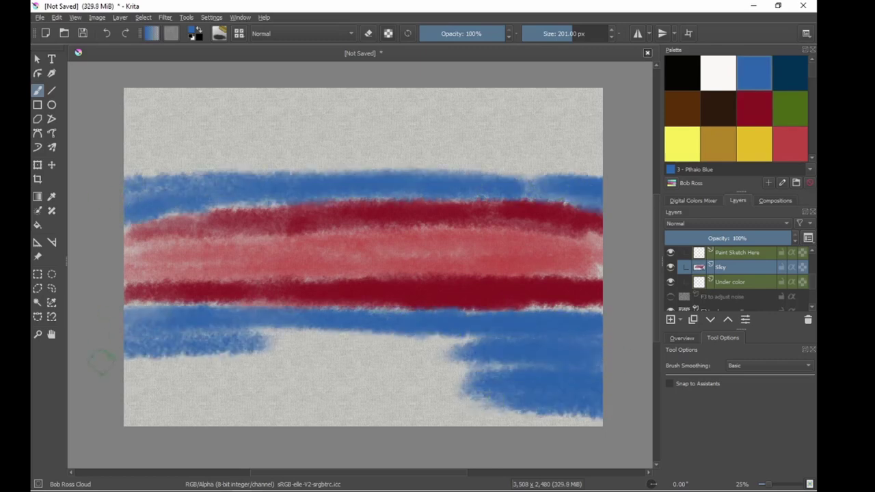
{"action": "left_click_drag", "start_coordinate": [137, 383], "coordinate": [369, 362]}
{"action": "left_click", "coordinate": [789, 72]}
{"action": "left_click_drag", "start_coordinate": [183, 150], "coordinate": [513, 143]}
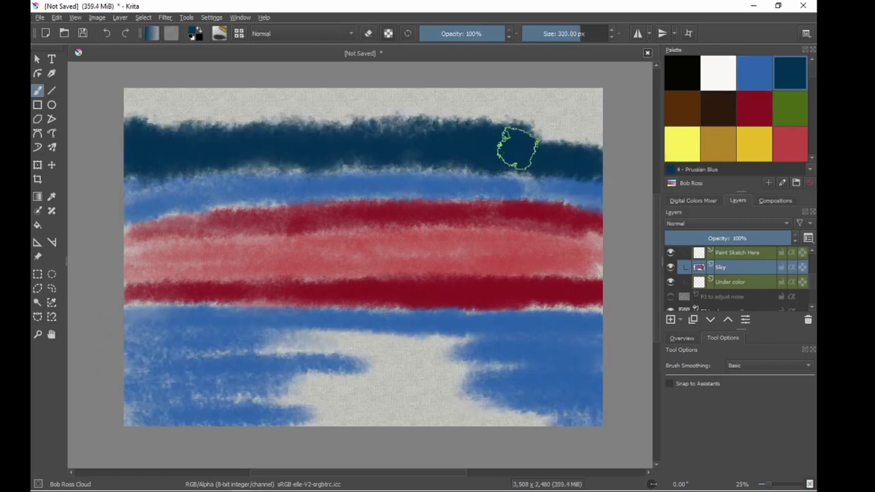
{"action": "scroll", "coordinate": [736, 110], "scroll_direction": "down", "scroll_amount": 1}
{"action": "left_click", "coordinate": [682, 101]}
{"action": "mouse_move", "coordinate": [536, 102]}
{"action": "left_mouse_down"}
{"action": "mouse_move", "coordinate": [586, 120]}
{"action": "mouse_move", "coordinate": [416, 107]}
{"action": "mouse_move", "coordinate": [478, 109]}
{"action": "left_mouse_up"}
Blend the sky bands together with the Bob Ross Blender brush, softening the red band.
{"action": "right_click", "coordinate": [445, 254]}
{"action": "left_click", "coordinate": [404, 145]}
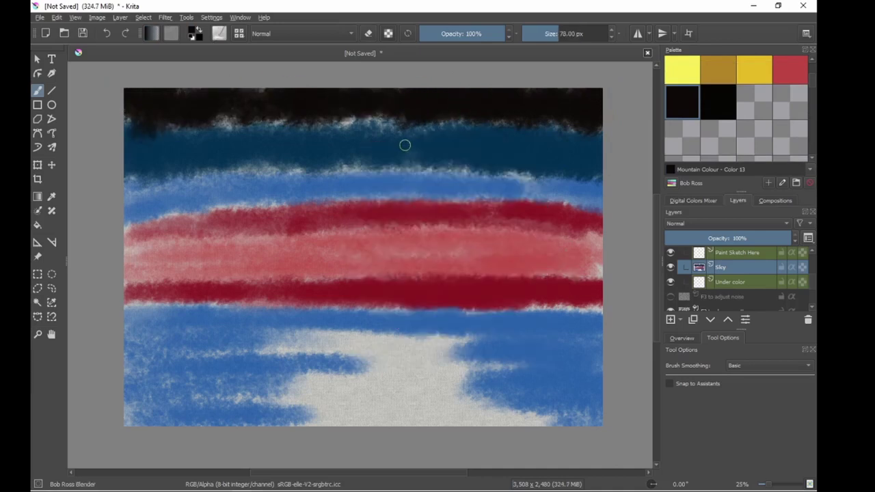
{"action": "mouse_move", "coordinate": [585, 129]}
{"action": "left_mouse_down"}
{"action": "mouse_move", "coordinate": [469, 107]}
{"action": "mouse_move", "coordinate": [363, 107]}
{"action": "mouse_move", "coordinate": [402, 109]}
{"action": "left_mouse_up"}
{"action": "mouse_move", "coordinate": [154, 108]}
{"action": "left_mouse_down"}
{"action": "mouse_move", "coordinate": [278, 89]}
{"action": "mouse_move", "coordinate": [239, 93]}
{"action": "left_mouse_up"}
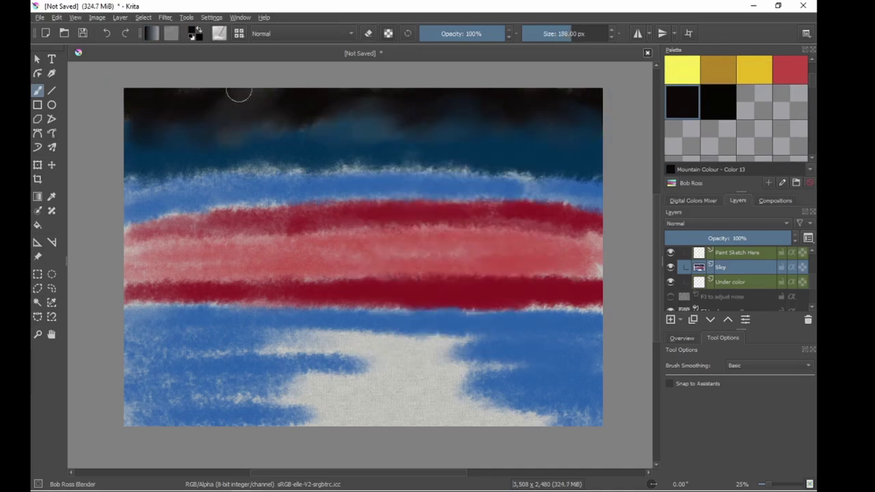
{"action": "left_click_drag", "start_coordinate": [137, 171], "coordinate": [289, 167]}
{"action": "mouse_move", "coordinate": [596, 174]}
{"action": "left_mouse_down"}
{"action": "mouse_move", "coordinate": [456, 146]}
{"action": "mouse_move", "coordinate": [313, 150]}
{"action": "left_mouse_up"}
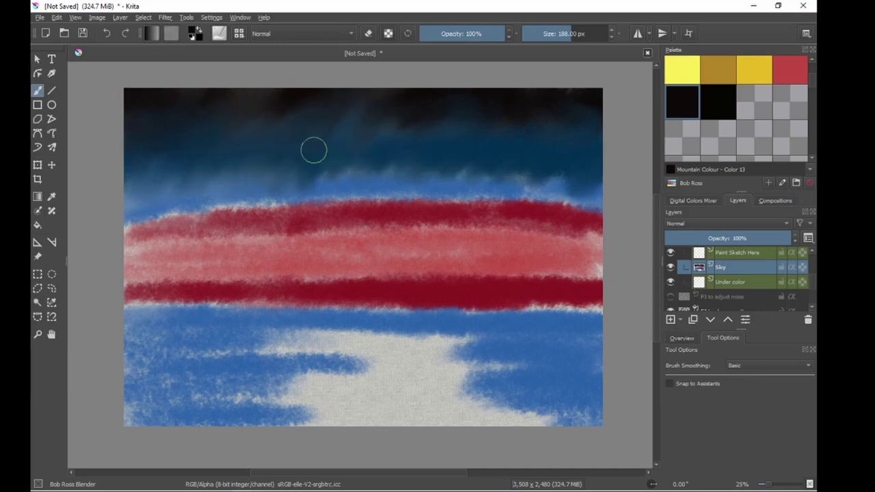
{"action": "mouse_move", "coordinate": [608, 184]}
{"action": "left_mouse_down"}
{"action": "mouse_move", "coordinate": [537, 189]}
{"action": "mouse_move", "coordinate": [539, 214]}
{"action": "mouse_move", "coordinate": [477, 175]}
{"action": "mouse_move", "coordinate": [434, 208]}
{"action": "mouse_move", "coordinate": [550, 181]}
{"action": "mouse_move", "coordinate": [504, 195]}
{"action": "mouse_move", "coordinate": [205, 198]}
{"action": "mouse_move", "coordinate": [517, 230]}
{"action": "mouse_move", "coordinate": [446, 176]}
{"action": "mouse_move", "coordinate": [170, 199]}
{"action": "mouse_move", "coordinate": [89, 143]}
{"action": "mouse_move", "coordinate": [278, 166]}
{"action": "mouse_move", "coordinate": [554, 244]}
{"action": "mouse_move", "coordinate": [539, 256]}
{"action": "left_mouse_up"}
{"action": "mouse_move", "coordinate": [119, 326]}
{"action": "left_mouse_down"}
{"action": "mouse_move", "coordinate": [369, 321]}
{"action": "mouse_move", "coordinate": [136, 410]}
{"action": "mouse_move", "coordinate": [530, 281]}
{"action": "mouse_move", "coordinate": [453, 303]}
{"action": "mouse_move", "coordinate": [560, 355]}
{"action": "mouse_move", "coordinate": [574, 304]}
{"action": "mouse_move", "coordinate": [416, 348]}
{"action": "mouse_move", "coordinate": [229, 366]}
{"action": "mouse_move", "coordinate": [150, 410]}
{"action": "mouse_move", "coordinate": [581, 397]}
{"action": "mouse_move", "coordinate": [434, 368]}
{"action": "left_mouse_up"}
Save the painting as CabinNorthernLights.kra.
{"action": "key", "text": "ctrl+s"}
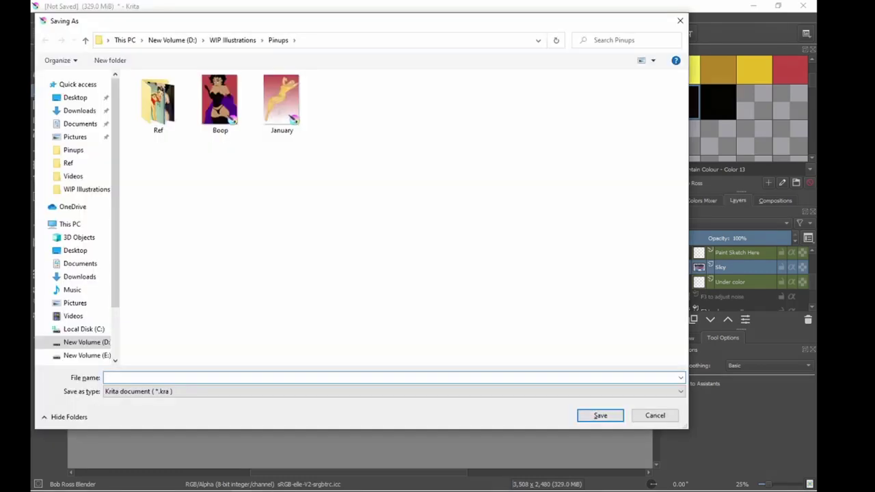
{"action": "type", "text": "Canvas"}
{"action": "key", "text": "Return"}
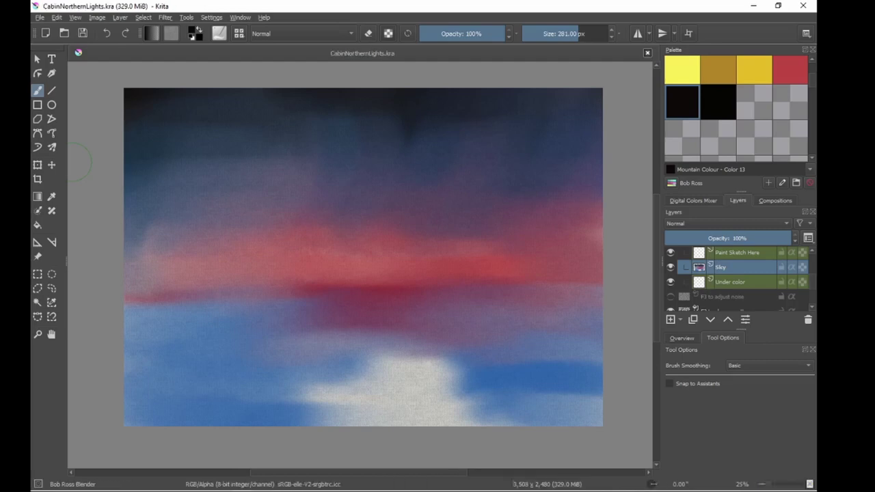
Add a Mountains1 layer and paint dark peaks from the right with Bob Ross Mountain Knife.
{"action": "key", "text": "Insert"}
{"action": "key", "text": "F2"}
{"action": "type", "text": "Mountains"}
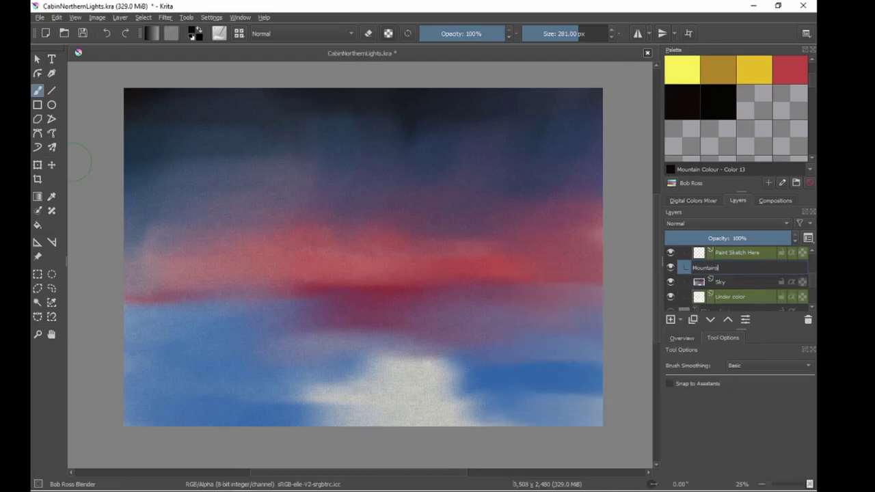
{"action": "key", "text": "Return"}
{"action": "right_click", "coordinate": [449, 254]}
{"action": "left_click", "coordinate": [519, 264]}
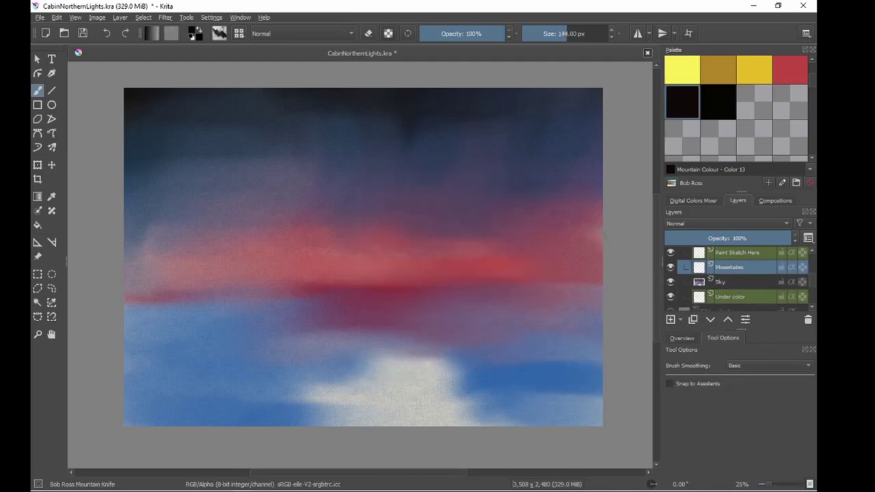
{"action": "left_click_drag", "start_coordinate": [589, 226], "coordinate": [536, 231]}
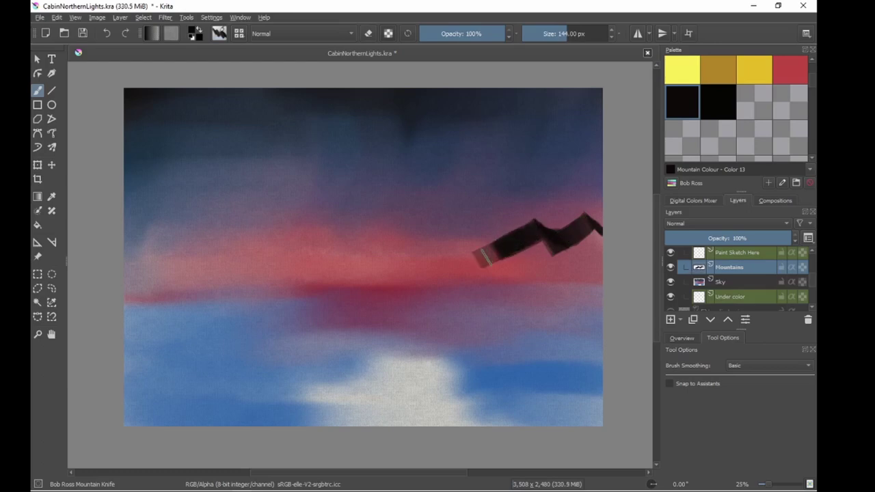
{"action": "mouse_move", "coordinate": [472, 247]}
{"action": "left_mouse_down"}
{"action": "mouse_move", "coordinate": [389, 286]}
{"action": "mouse_move", "coordinate": [587, 229]}
{"action": "mouse_move", "coordinate": [506, 259]}
{"action": "left_mouse_up"}
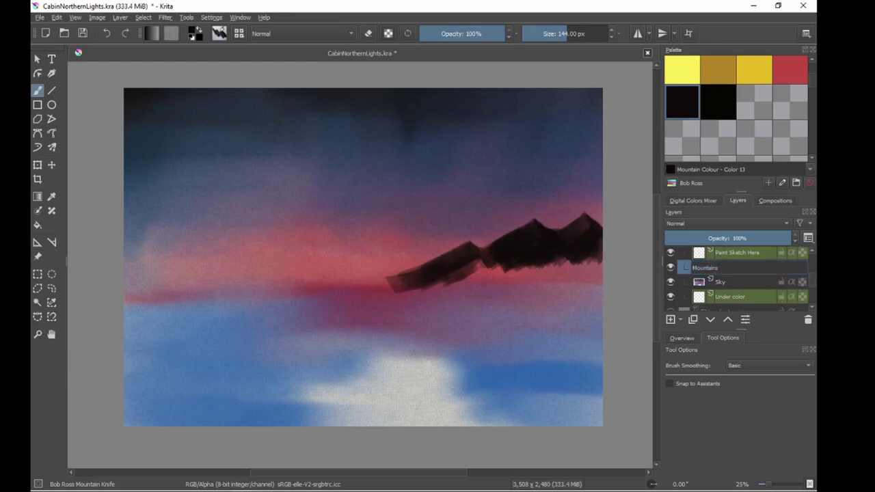
Blend the mountains' jagged base into soft mist with an enlarged Bob Ross Blender.
{"action": "right_click", "coordinate": [536, 310]}
{"action": "left_click", "coordinate": [531, 260]}
{"action": "scroll", "coordinate": [531, 259], "scroll_direction": "up", "scroll_amount": 2}
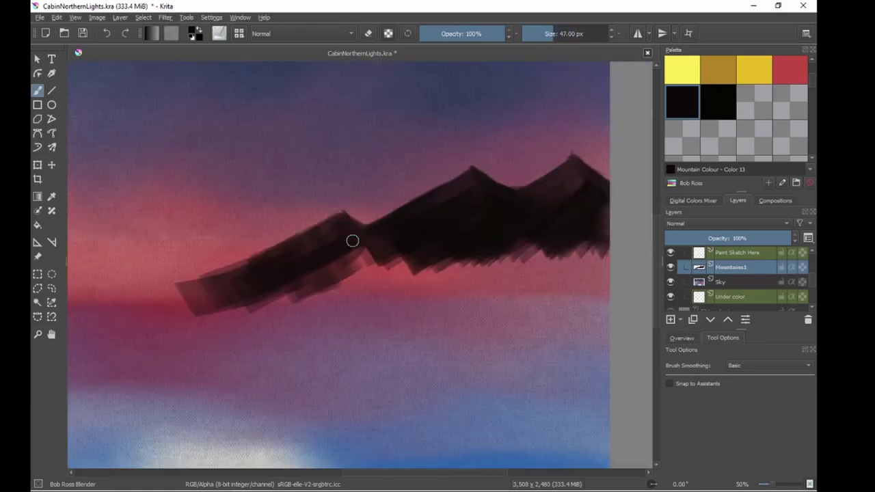
{"action": "mouse_move", "coordinate": [285, 257]}
{"action": "left_mouse_down"}
{"action": "mouse_move", "coordinate": [200, 287]}
{"action": "mouse_move", "coordinate": [292, 292]}
{"action": "left_mouse_up"}
{"action": "key", "text": "bracketright"}
{"action": "key", "text": "bracketright"}
{"action": "key", "text": "bracketright"}
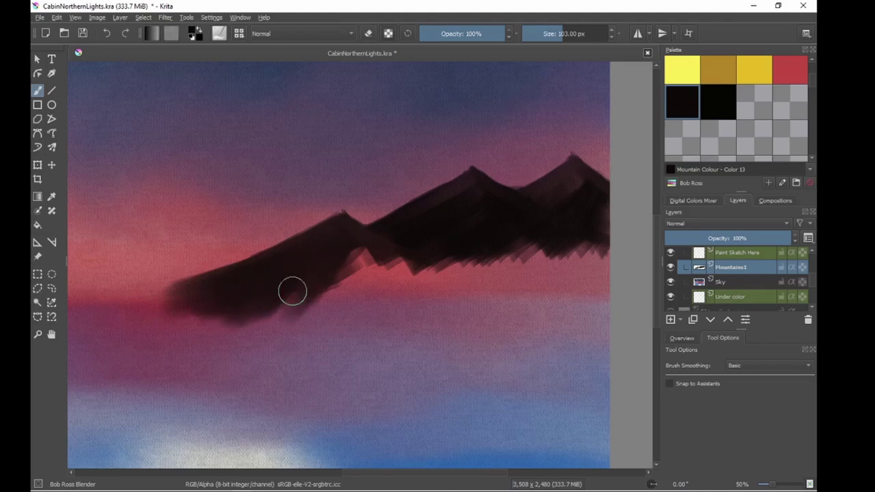
{"action": "mouse_move", "coordinate": [570, 182]}
{"action": "left_mouse_down"}
{"action": "mouse_move", "coordinate": [547, 240]}
{"action": "mouse_move", "coordinate": [560, 250]}
{"action": "mouse_move", "coordinate": [447, 195]}
{"action": "mouse_move", "coordinate": [343, 227]}
{"action": "mouse_move", "coordinate": [346, 253]}
{"action": "mouse_move", "coordinate": [340, 244]}
{"action": "mouse_move", "coordinate": [150, 307]}
{"action": "left_mouse_up"}
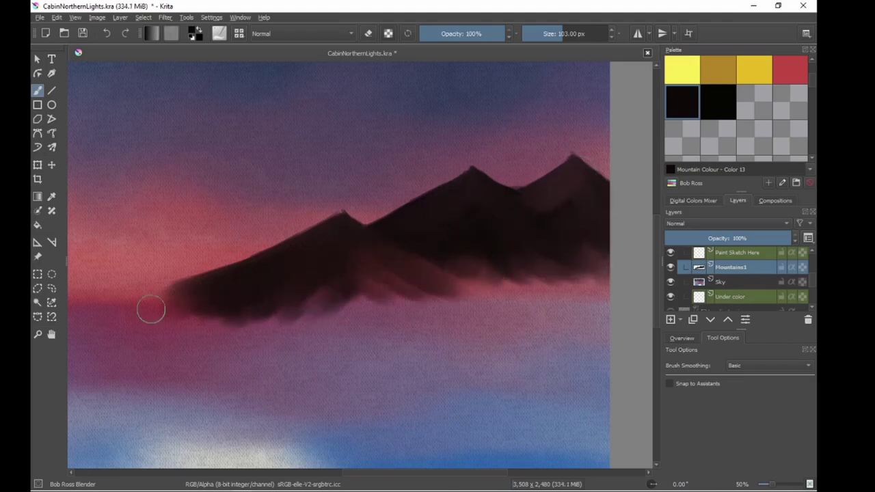
{"action": "key", "text": "minus"}
{"action": "key", "text": "minus"}
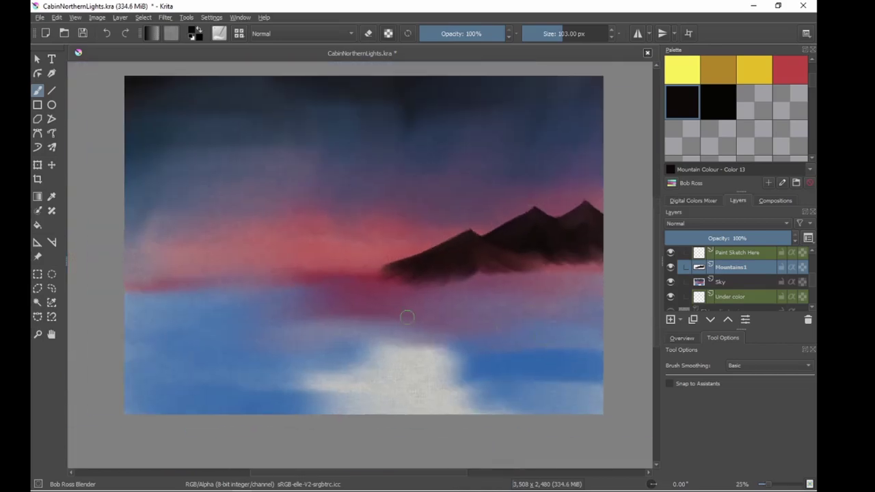
Add a new layer named Mountains2.
{"action": "key", "text": "Insert"}
{"action": "type", "text": "Mountains2"}
{"action": "key", "text": "Return"}
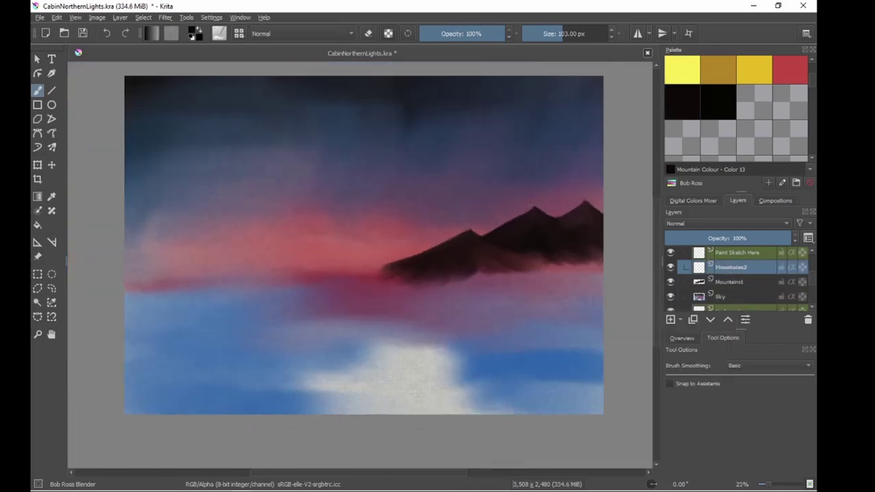
Save, knife-paint dark left and middle peaks on Mountains2, and blend their lower edges into mist.
{"action": "key", "text": "ctrl+s"}
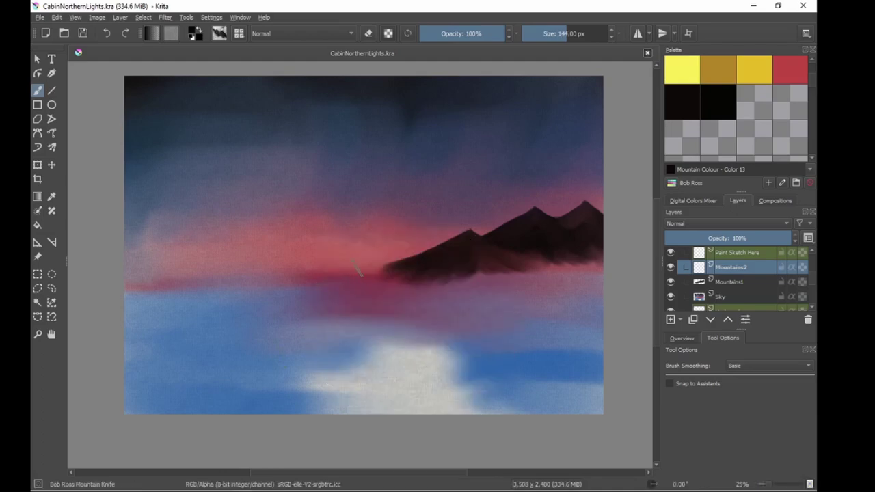
{"action": "left_click_drag", "start_coordinate": [314, 243], "coordinate": [286, 268]}
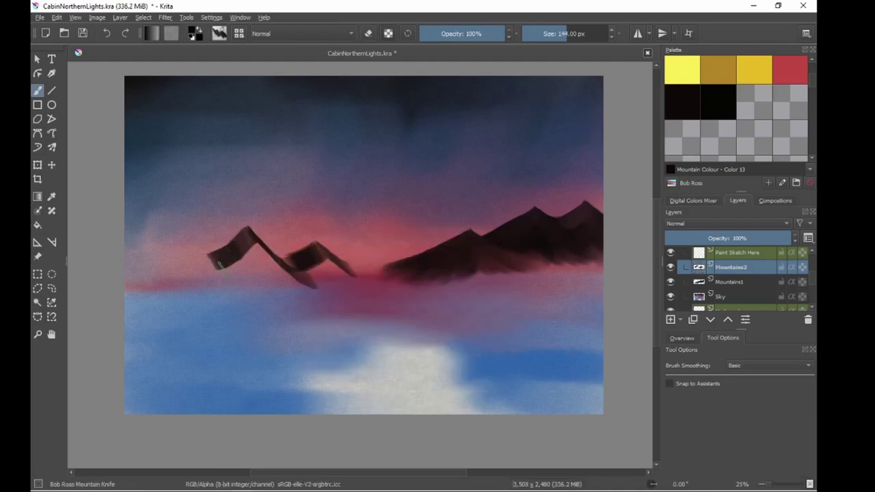
{"action": "left_click_drag", "start_coordinate": [337, 263], "coordinate": [350, 272]}
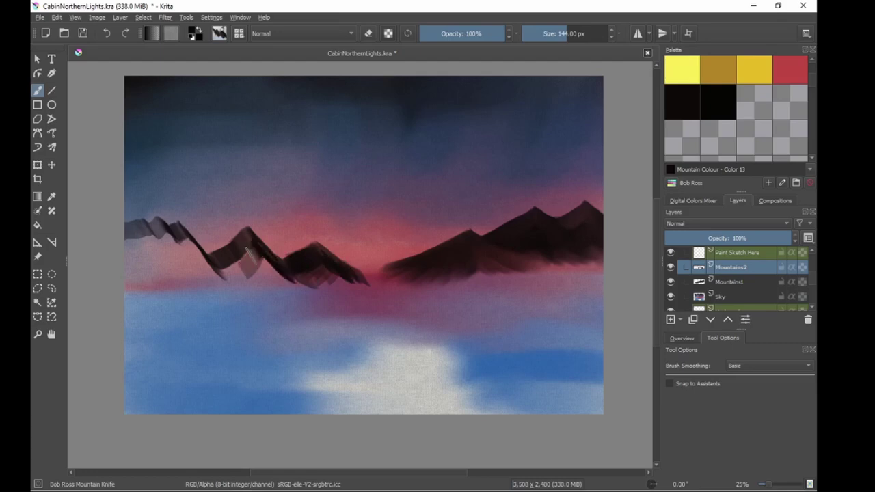
{"action": "left_click_drag", "start_coordinate": [246, 250], "coordinate": [265, 276]}
{"action": "mouse_move", "coordinate": [206, 256]}
{"action": "left_mouse_down"}
{"action": "mouse_move", "coordinate": [147, 225]}
{"action": "mouse_move", "coordinate": [188, 242]}
{"action": "left_mouse_up"}
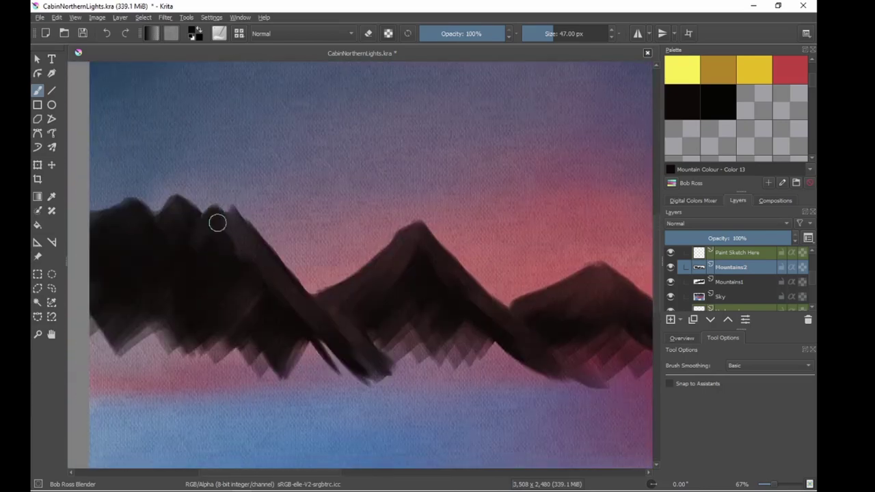
{"action": "mouse_move", "coordinate": [96, 342]}
{"action": "left_mouse_down"}
{"action": "mouse_move", "coordinate": [279, 351]}
{"action": "mouse_move", "coordinate": [334, 366]}
{"action": "mouse_move", "coordinate": [369, 344]}
{"action": "mouse_move", "coordinate": [513, 321]}
{"action": "mouse_move", "coordinate": [351, 359]}
{"action": "mouse_move", "coordinate": [504, 371]}
{"action": "mouse_move", "coordinate": [627, 308]}
{"action": "left_mouse_up"}
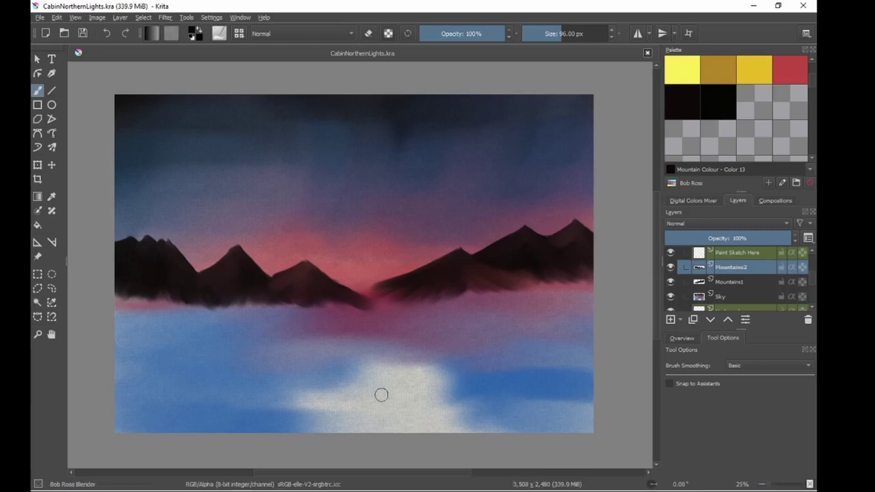
Select the Sky layer and choose the Texture Starfield brush from the Textures presets.
{"action": "left_click", "coordinate": [720, 296]}
{"action": "left_click", "coordinate": [219, 33]}
{"action": "left_click", "coordinate": [273, 53]}
{"action": "left_click", "coordinate": [250, 121]}
{"action": "scroll", "coordinate": [307, 205], "scroll_direction": "down", "scroll_amount": 3}
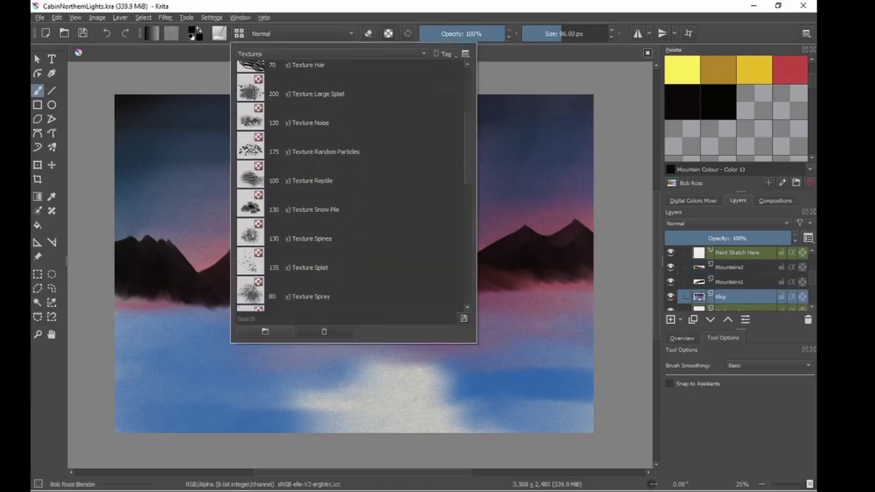
{"action": "left_click", "coordinate": [308, 205]}
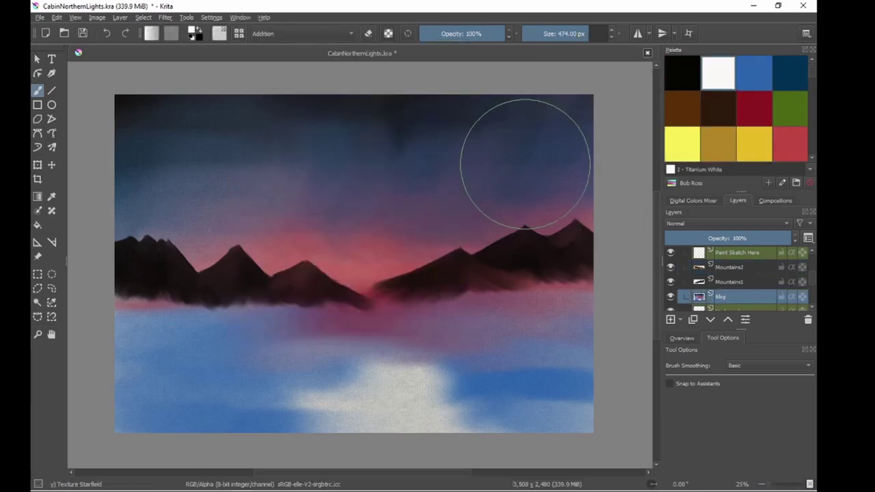
Try Random Particles and Texture Splat, settle on an enlarged Texture Starfield brush, and save.
{"action": "left_click", "coordinate": [219, 33]}
{"action": "scroll", "coordinate": [307, 205], "scroll_direction": "up", "scroll_amount": 5}
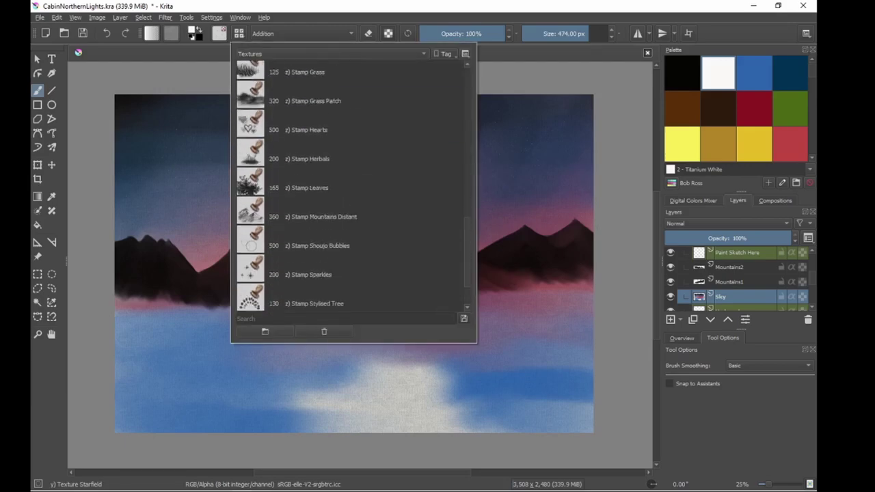
{"action": "left_click", "coordinate": [307, 296]}
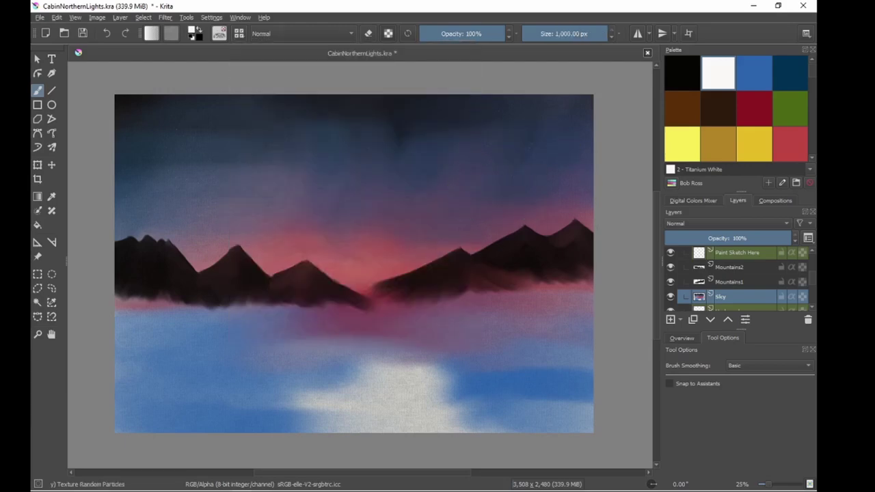
{"action": "key", "text": "F6"}
{"action": "key", "text": "Down"}
{"action": "key", "text": "Down"}
{"action": "key", "text": "Down"}
{"action": "left_click", "coordinate": [557, 151]}
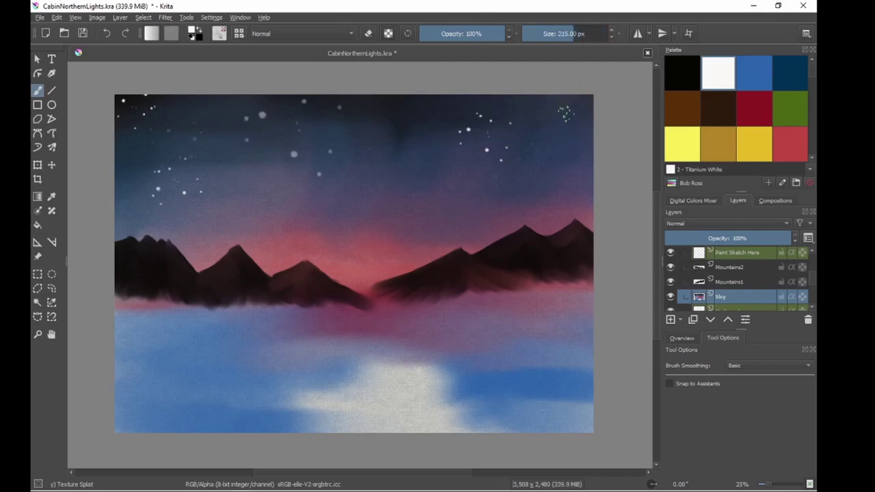
{"action": "key", "text": "F6"}
{"action": "key", "text": "Down"}
{"action": "left_click", "coordinate": [526, 196]}
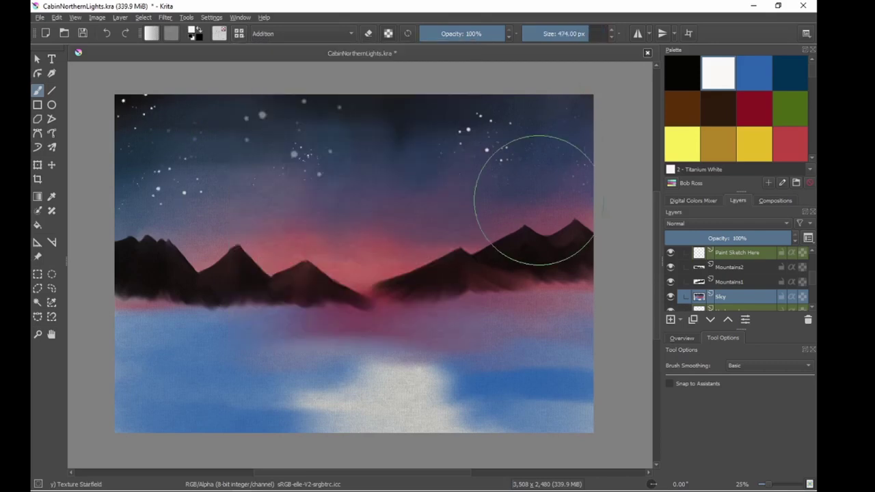
{"action": "key", "text": "bracketright"}
{"action": "key", "text": "bracketright"}
{"action": "key", "text": "bracketright"}
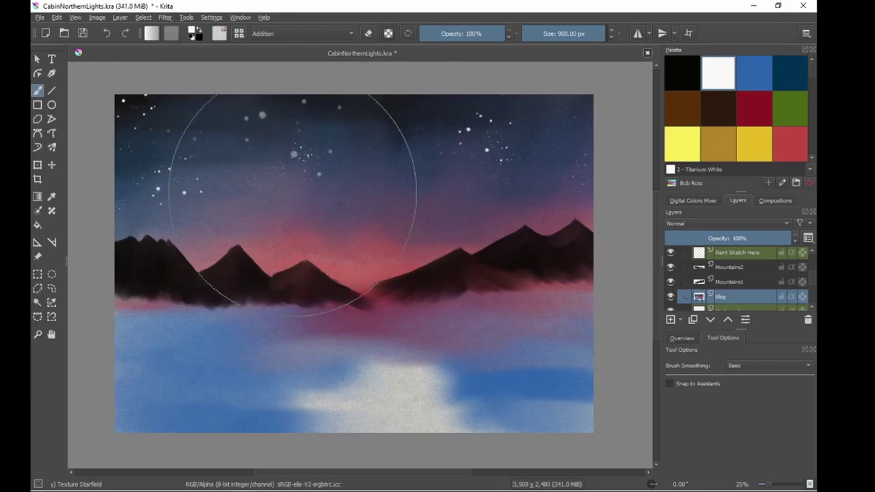
{"action": "key", "text": "ctrl+s"}
{"action": "right_click", "coordinate": [440, 264]}
On Mountains1, with the view rotated 30°, streak Bob Ross Mountain Knife Snow down the right peaks.
{"action": "left_click", "coordinate": [423, 321]}
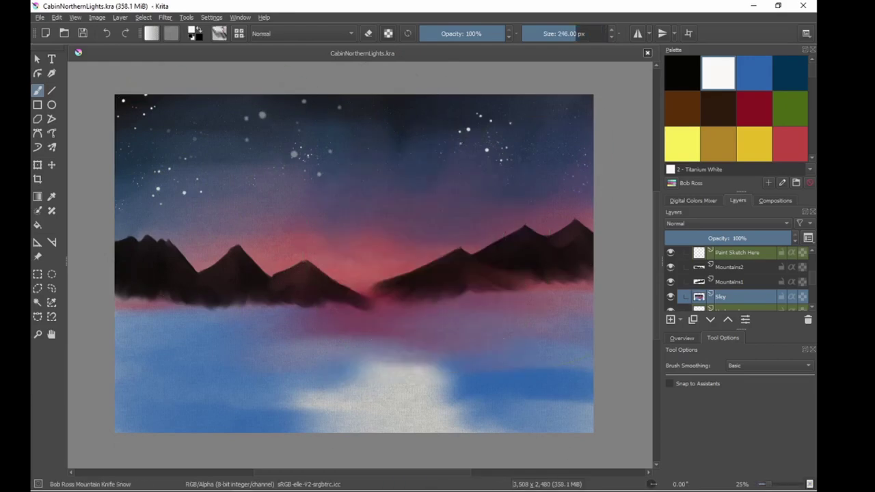
{"action": "key", "text": "Page_Up"}
{"action": "scroll", "coordinate": [570, 277], "scroll_direction": "up", "scroll_amount": 2}
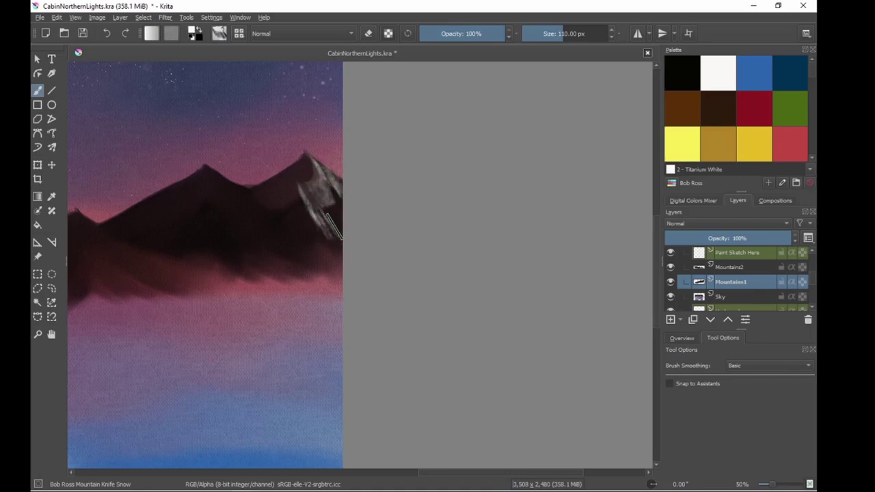
{"action": "key", "text": "6"}
{"action": "key", "text": "6"}
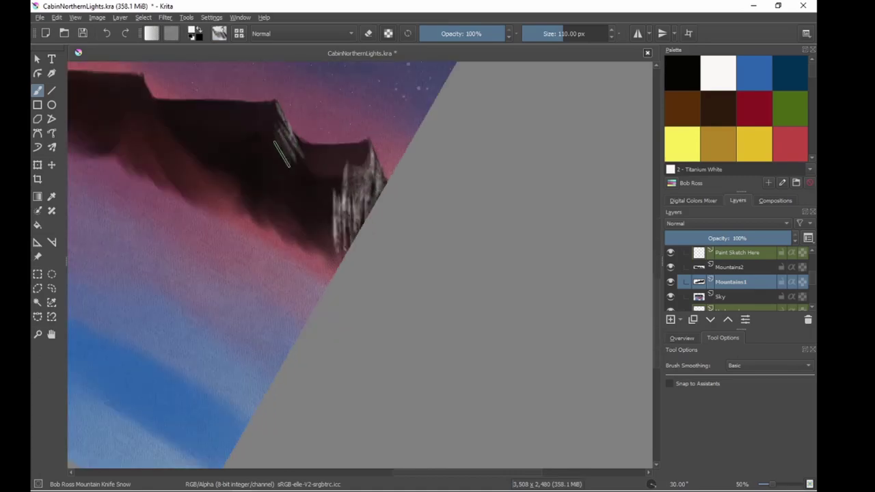
{"action": "left_click_drag", "start_coordinate": [232, 145], "coordinate": [280, 226]}
{"action": "left_click_drag", "start_coordinate": [273, 153], "coordinate": [332, 253]}
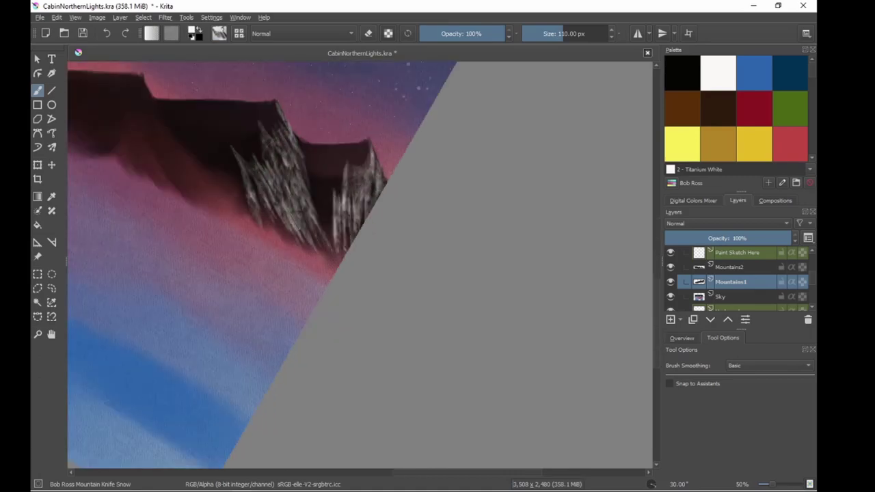
{"action": "left_click_drag", "start_coordinate": [256, 195], "coordinate": [338, 263]}
{"action": "left_click_drag", "start_coordinate": [147, 92], "coordinate": [295, 185]}
{"action": "left_click_drag", "start_coordinate": [292, 228], "coordinate": [342, 294]}
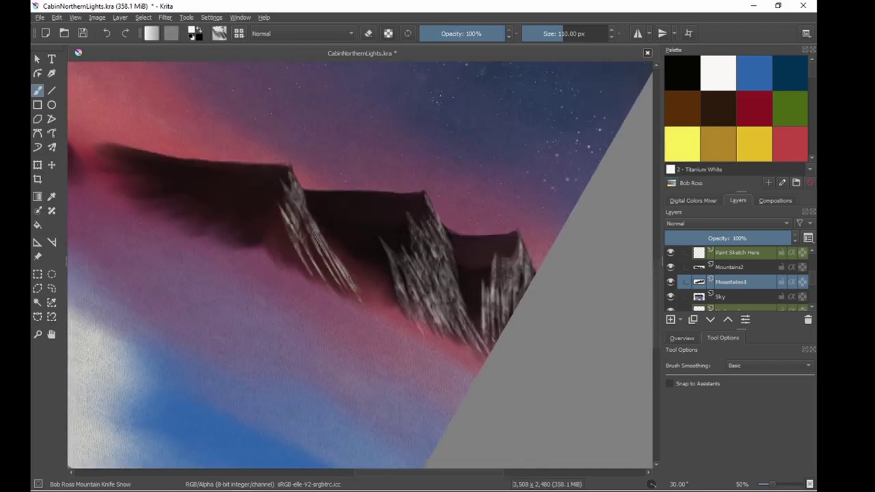
{"action": "left_click_drag", "start_coordinate": [270, 204], "coordinate": [321, 287]}
{"action": "left_click_drag", "start_coordinate": [294, 226], "coordinate": [355, 300]}
Pick Prussian Blue then black from the mixer and level the view rotation to 0°.
{"action": "left_click", "coordinate": [693, 200]}
{"action": "left_click", "coordinate": [790, 73]}
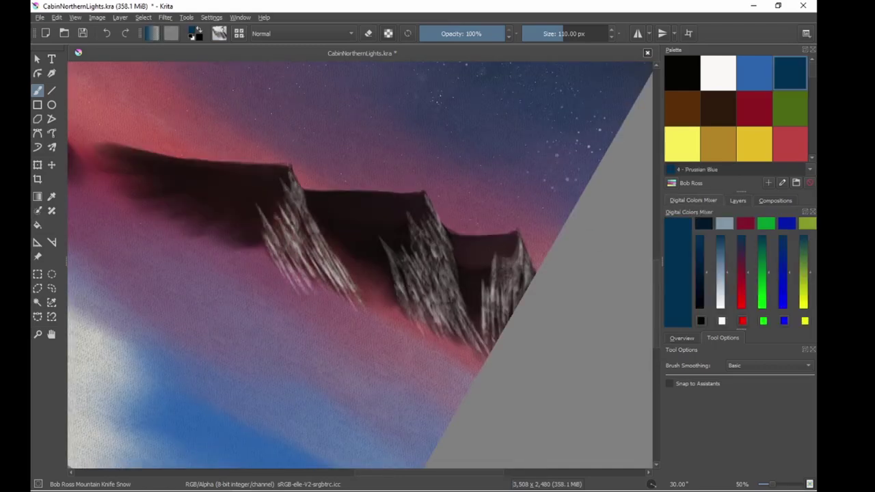
{"action": "left_click", "coordinate": [682, 74]}
{"action": "key", "text": "5"}
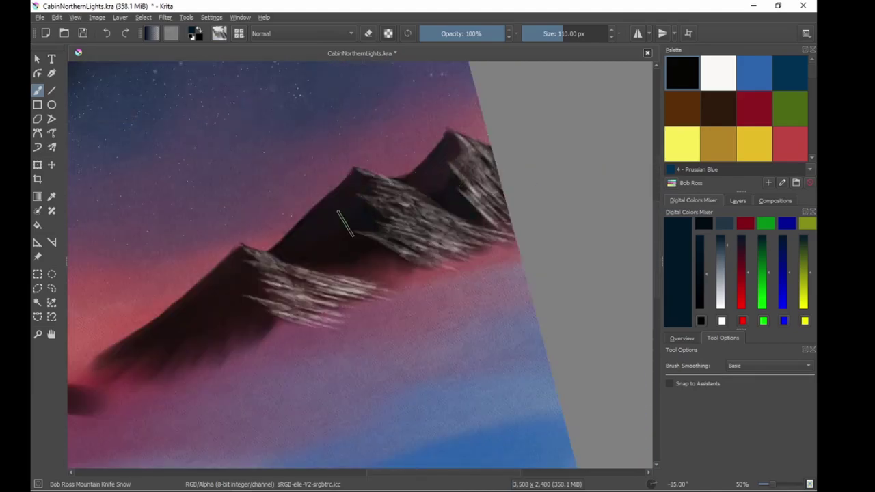
{"action": "key", "text": "6"}
{"action": "key", "text": "6"}
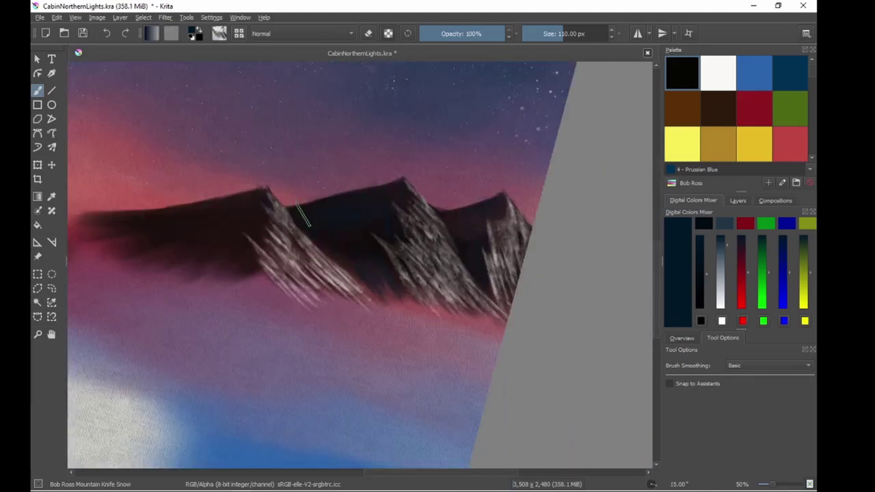
{"action": "key", "text": "4"}
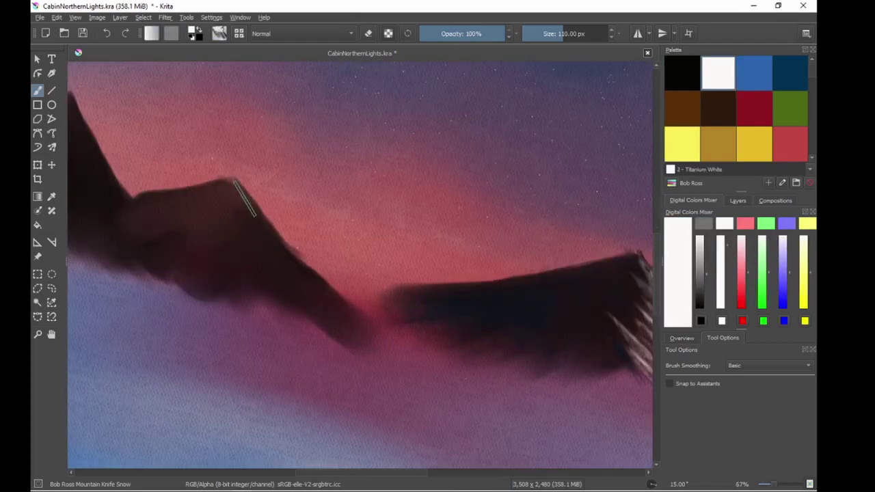
On Mountains2, paint white knife-snow along the left ridge and streak it down from the peak.
{"action": "left_click", "coordinate": [729, 266]}
{"action": "left_click_drag", "start_coordinate": [236, 178], "coordinate": [266, 225]}
{"action": "left_click_drag", "start_coordinate": [240, 184], "coordinate": [369, 342]}
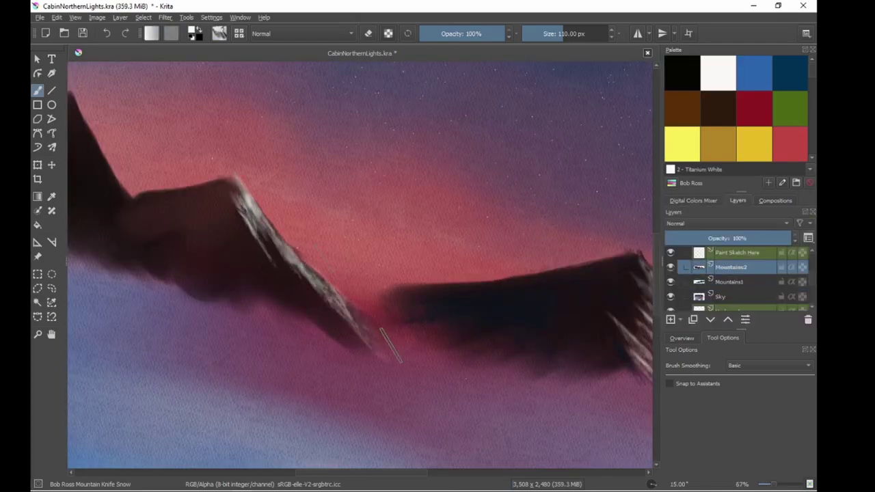
{"action": "left_click_drag", "start_coordinate": [266, 240], "coordinate": [383, 356]}
{"action": "left_click_drag", "start_coordinate": [225, 212], "coordinate": [287, 315]}
{"action": "left_click_drag", "start_coordinate": [260, 273], "coordinate": [355, 356]}
{"action": "left_click_drag", "start_coordinate": [219, 161], "coordinate": [243, 218]}
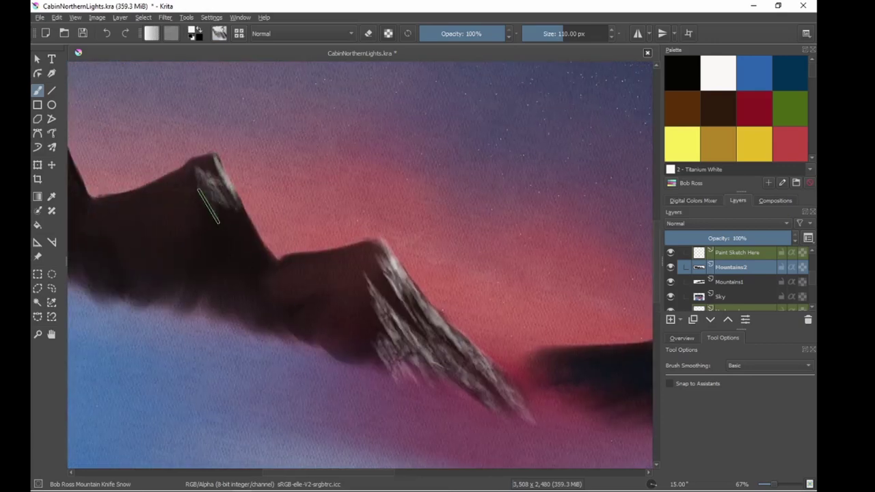
{"action": "left_click_drag", "start_coordinate": [191, 185], "coordinate": [256, 321]}
{"action": "left_click_drag", "start_coordinate": [229, 191], "coordinate": [311, 318]}
{"action": "left_click_drag", "start_coordinate": [212, 232], "coordinate": [346, 368]}
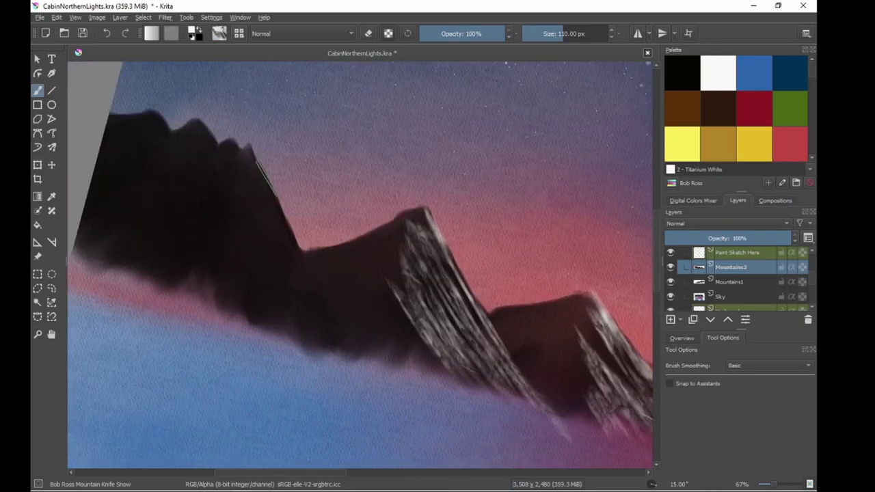
Add more snow to the left mountain's ridge, flank and lower slope with a 96 px brush.
{"action": "left_click_drag", "start_coordinate": [250, 147], "coordinate": [274, 225]}
{"action": "left_click_drag", "start_coordinate": [236, 177], "coordinate": [304, 277]}
{"action": "left_click_drag", "start_coordinate": [229, 198], "coordinate": [338, 339]}
{"action": "mouse_move", "coordinate": [226, 215]}
{"action": "left_mouse_down"}
{"action": "mouse_move", "coordinate": [342, 355]}
{"action": "mouse_move", "coordinate": [253, 321]}
{"action": "left_mouse_up"}
{"action": "left_click_drag", "start_coordinate": [239, 236], "coordinate": [318, 355]}
{"action": "left_click_drag", "start_coordinate": [195, 126], "coordinate": [203, 205]}
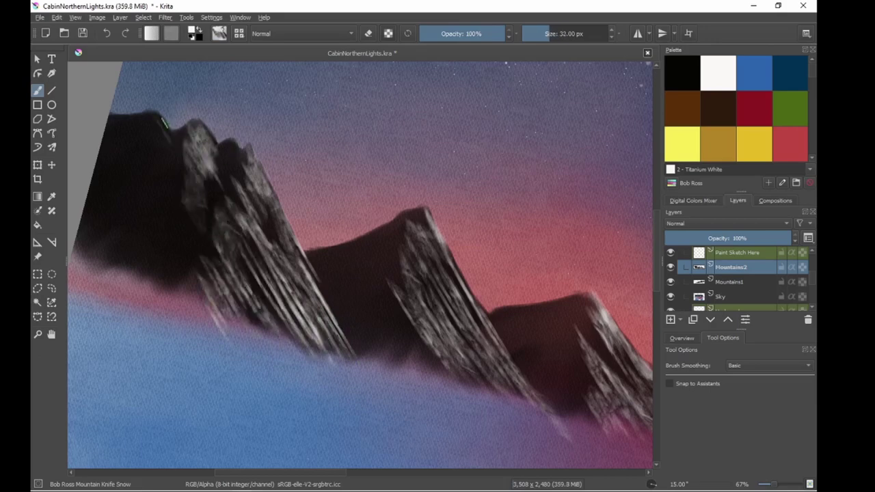
{"action": "left_click_drag", "start_coordinate": [151, 113], "coordinate": [129, 205]}
{"action": "left_click_drag", "start_coordinate": [137, 144], "coordinate": [157, 253]}
{"action": "key", "text": "bracketright"}
{"action": "left_click_drag", "start_coordinate": [130, 164], "coordinate": [185, 300]}
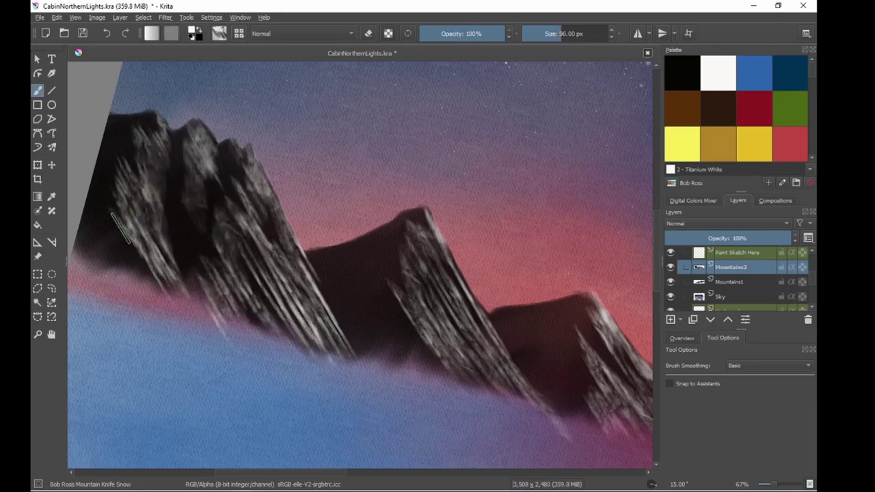
{"action": "left_click_drag", "start_coordinate": [89, 192], "coordinate": [158, 294]}
Level the view, pick Prussian Blue, look over the middle mountains, and save.
{"action": "key", "text": "5"}
{"action": "left_click", "coordinate": [692, 201]}
{"action": "left_click", "coordinate": [681, 72]}
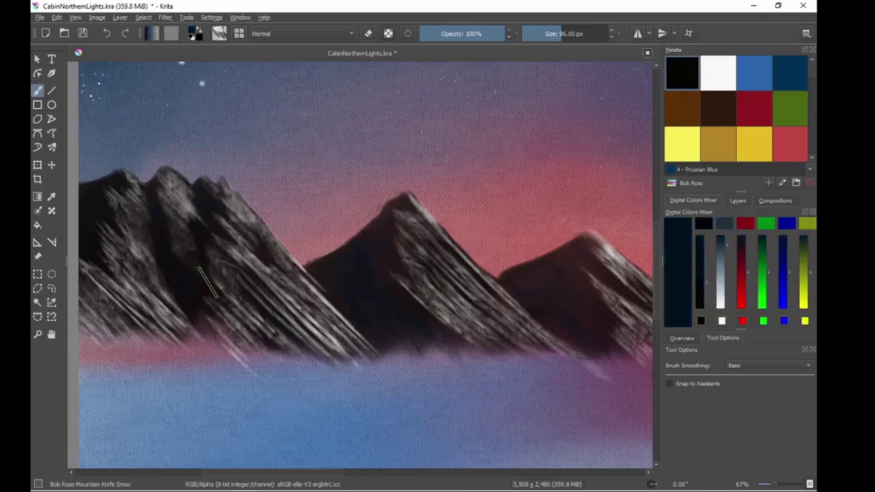
{"action": "left_click_drag", "start_coordinate": [207, 280], "coordinate": [357, 301]}
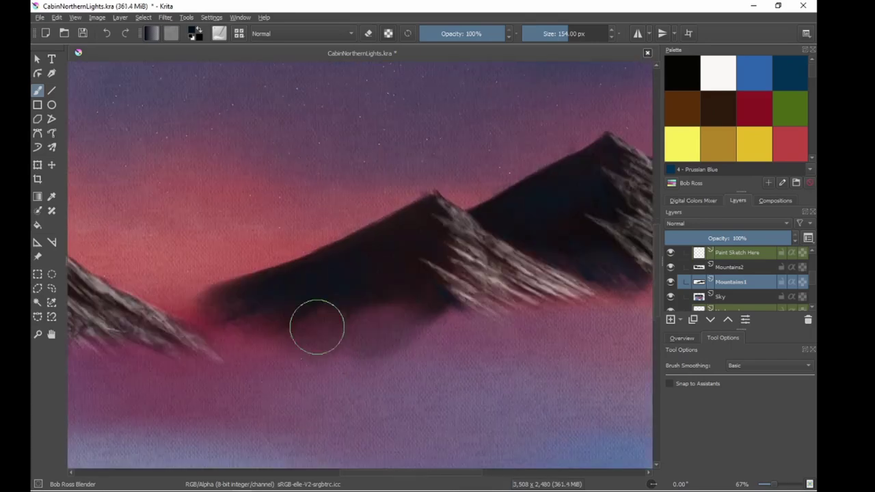
{"action": "scroll", "coordinate": [415, 347], "scroll_direction": "down", "scroll_amount": 3}
{"action": "key", "text": "ctrl+s"}
{"action": "left_click", "coordinate": [729, 266]}
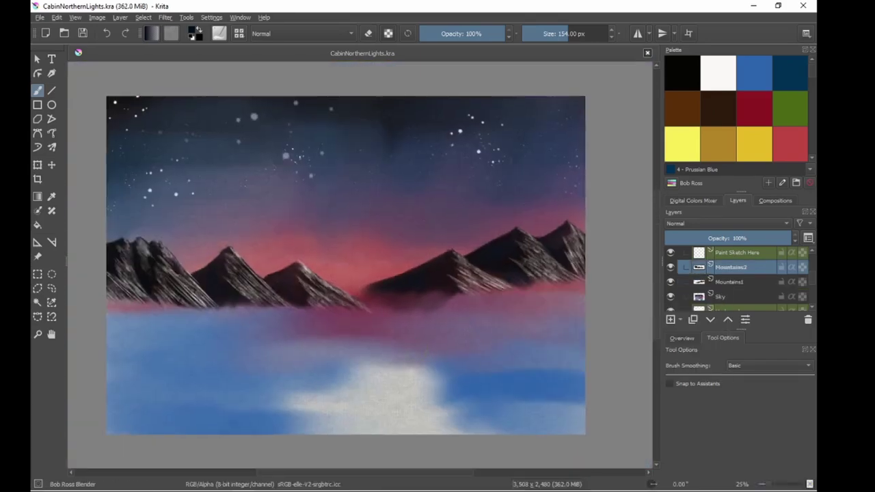
Add a 'Northern Lights' layer and paint Sap Green aurora bands rising across the sky.
{"action": "left_click", "coordinate": [729, 296]}
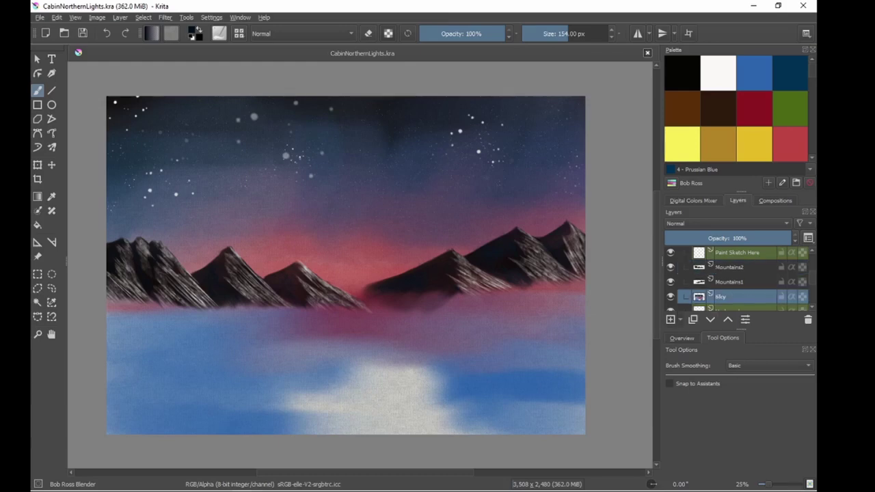
{"action": "key", "text": "Insert"}
{"action": "type", "text": "Northern Lights"}
{"action": "left_click", "coordinate": [693, 200]}
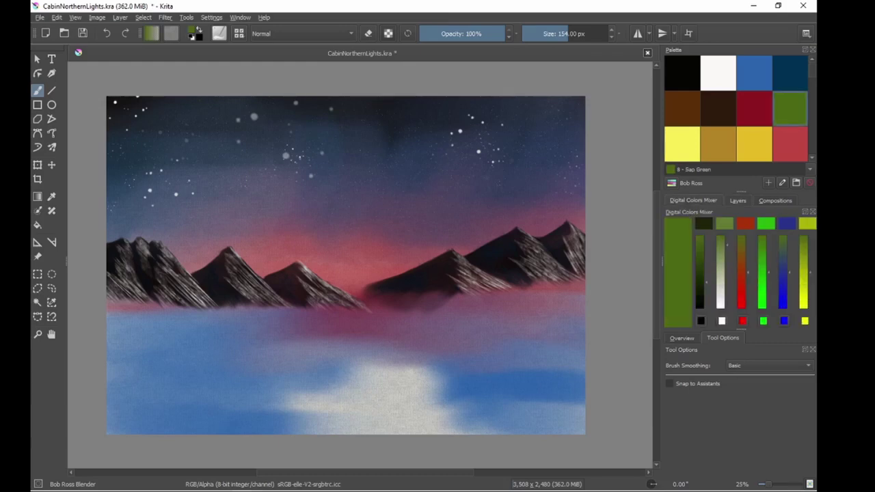
{"action": "right_click", "coordinate": [381, 239]}
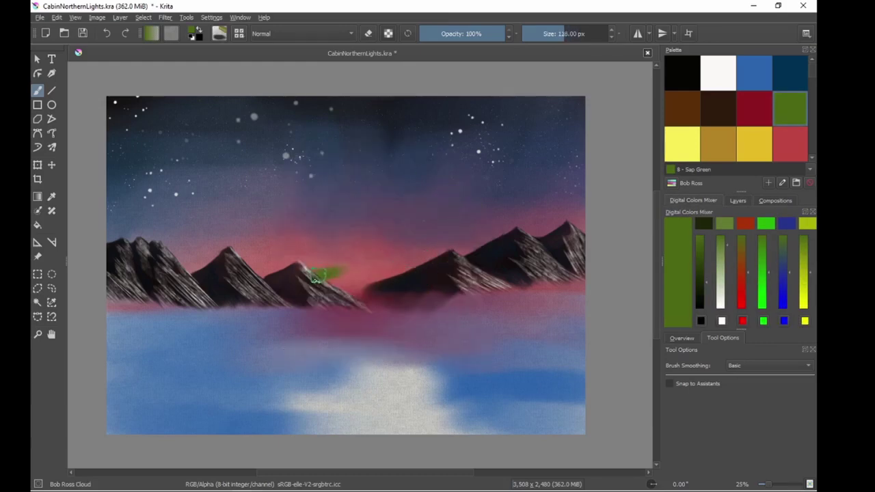
{"action": "left_click_drag", "start_coordinate": [368, 211], "coordinate": [241, 101]}
{"action": "left_click_drag", "start_coordinate": [260, 217], "coordinate": [134, 164]}
{"action": "left_click_drag", "start_coordinate": [393, 226], "coordinate": [373, 126]}
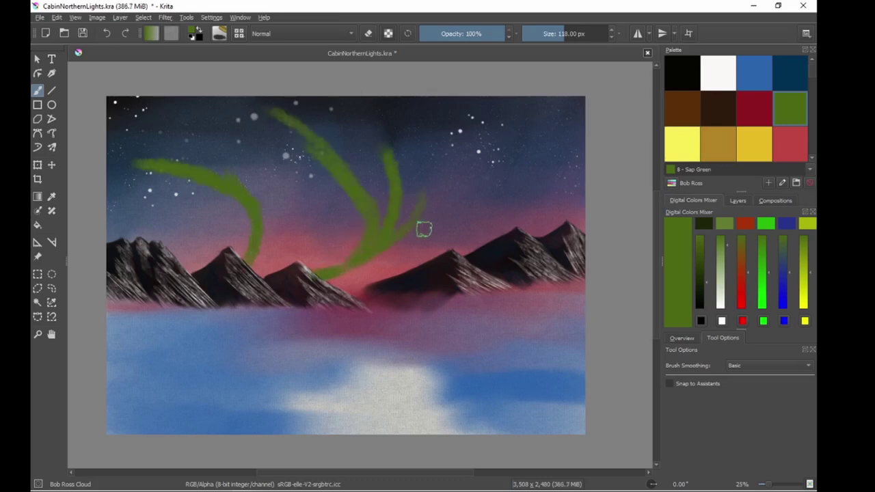
{"action": "left_click_drag", "start_coordinate": [423, 228], "coordinate": [425, 131]}
{"action": "left_click_drag", "start_coordinate": [321, 164], "coordinate": [267, 116]}
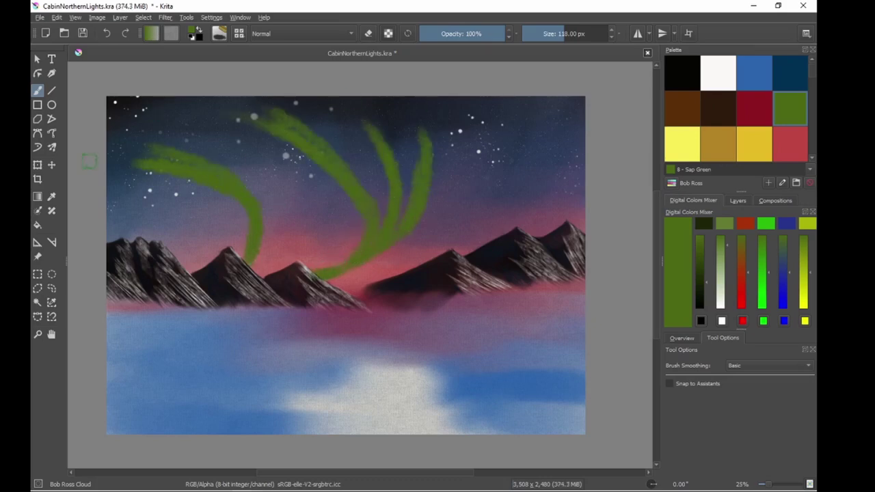
Soften the right aurora strands and upper band with a smaller Bob Ross Blender brush.
{"action": "right_click", "coordinate": [367, 250]}
{"action": "left_click", "coordinate": [419, 161]}
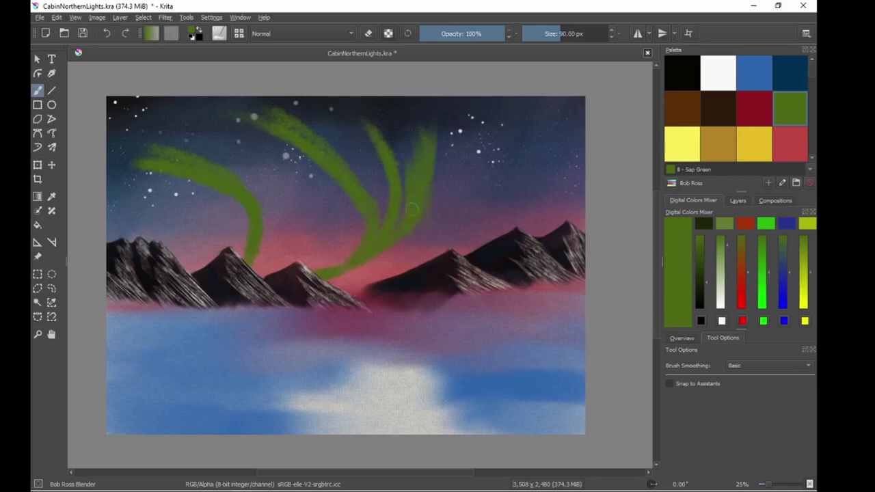
{"action": "key", "text": "F5"}
{"action": "mouse_move", "coordinate": [423, 233]}
{"action": "left_mouse_down"}
{"action": "mouse_move", "coordinate": [424, 126]}
{"action": "mouse_move", "coordinate": [438, 227]}
{"action": "left_mouse_up"}
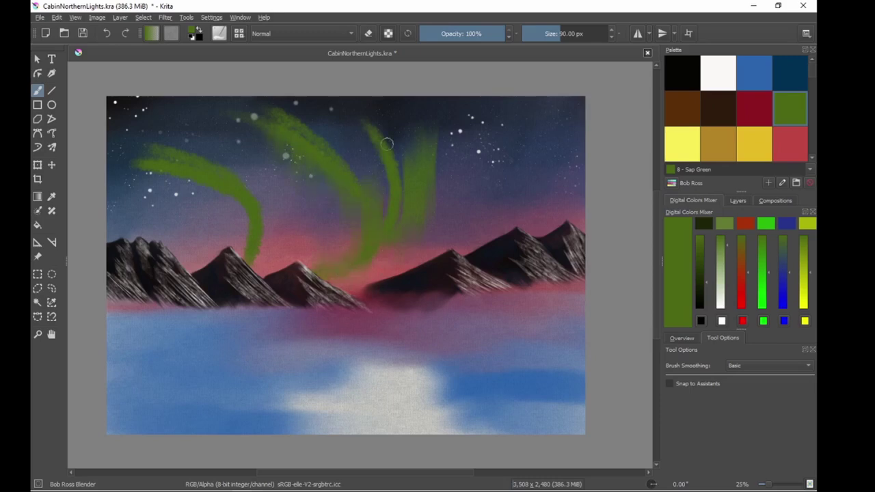
{"action": "mouse_move", "coordinate": [387, 143]}
{"action": "left_mouse_down"}
{"action": "mouse_move", "coordinate": [349, 142]}
{"action": "mouse_move", "coordinate": [279, 118]}
{"action": "left_mouse_up"}
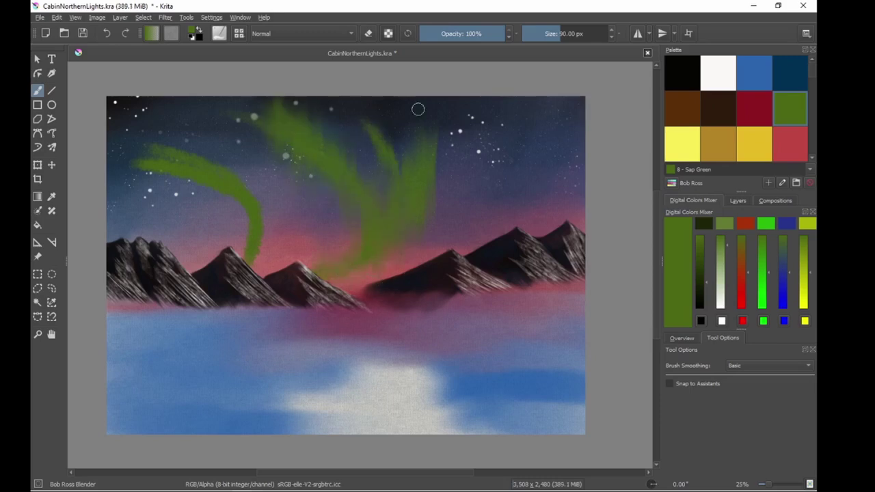
{"action": "left_click_drag", "start_coordinate": [417, 108], "coordinate": [423, 195]}
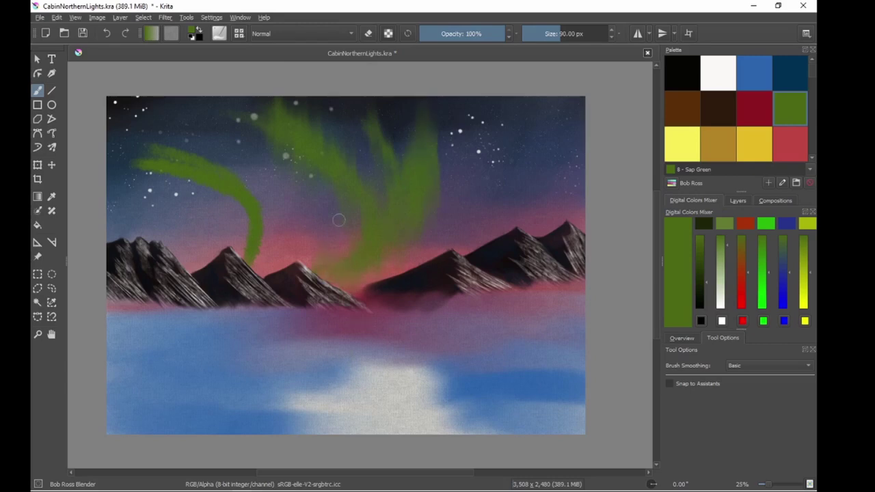
Paint Indian Yellow, then Titanium White, highlight streaks on the green aurora bands with the Cloud brush.
{"action": "right_click", "coordinate": [438, 261]}
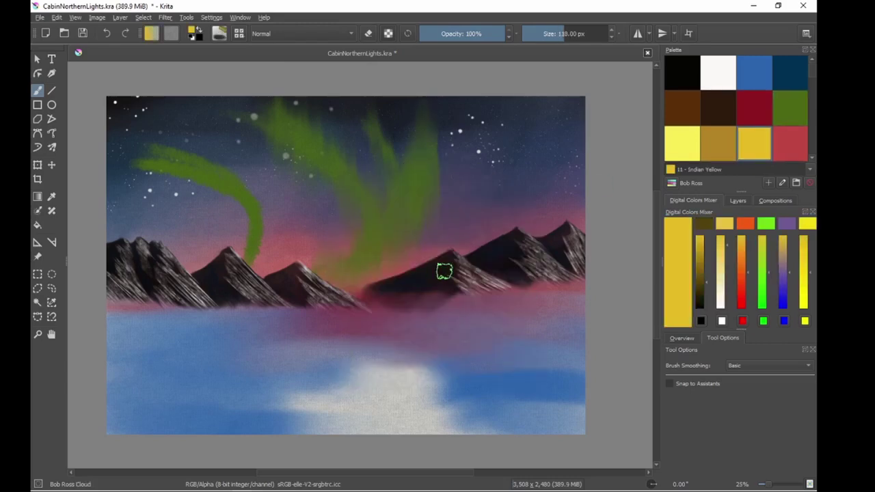
{"action": "mouse_move", "coordinate": [347, 270]}
{"action": "left_mouse_down"}
{"action": "mouse_move", "coordinate": [361, 259]}
{"action": "mouse_move", "coordinate": [364, 200]}
{"action": "mouse_move", "coordinate": [397, 187]}
{"action": "left_mouse_up"}
{"action": "left_click_drag", "start_coordinate": [416, 209], "coordinate": [427, 174]}
{"action": "left_click_drag", "start_coordinate": [254, 255], "coordinate": [255, 214]}
{"action": "left_click_drag", "start_coordinate": [216, 174], "coordinate": [243, 194]}
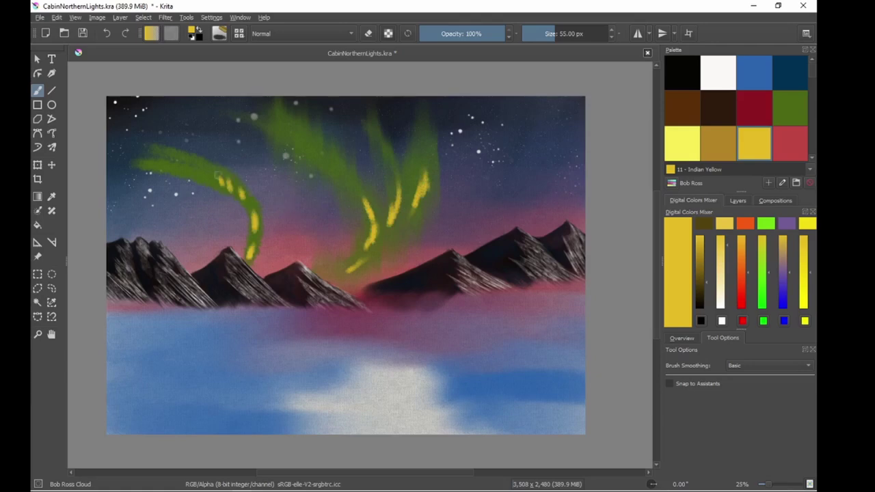
{"action": "left_click", "coordinate": [717, 73]}
{"action": "left_click_drag", "start_coordinate": [422, 182], "coordinate": [414, 202]}
{"action": "left_click_drag", "start_coordinate": [254, 220], "coordinate": [252, 229]}
Blend the yellow and white streaks into smooth glowing green aurora strands with the Bob Ross Blender.
{"action": "left_click_drag", "start_coordinate": [369, 247], "coordinate": [372, 174]}
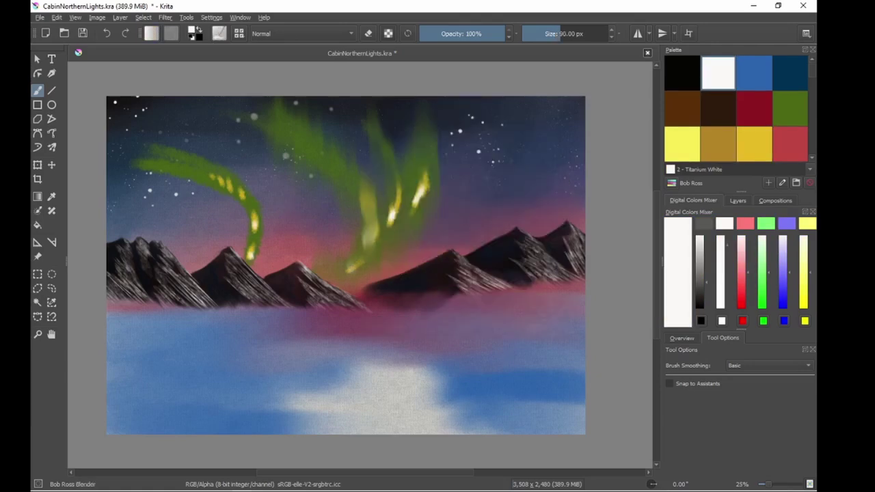
{"action": "mouse_move", "coordinate": [390, 226]}
{"action": "left_mouse_down"}
{"action": "mouse_move", "coordinate": [394, 187]}
{"action": "mouse_move", "coordinate": [401, 174]}
{"action": "mouse_move", "coordinate": [418, 177]}
{"action": "mouse_move", "coordinate": [425, 144]}
{"action": "left_mouse_up"}
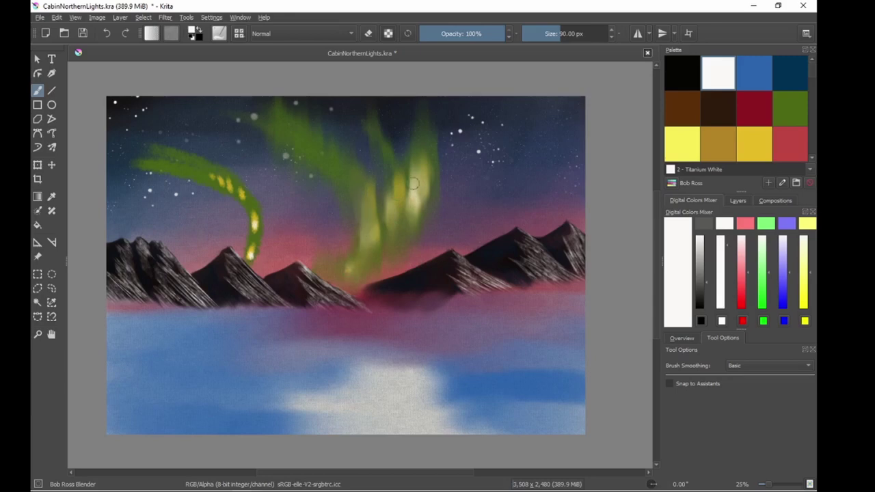
{"action": "left_click_drag", "start_coordinate": [414, 182], "coordinate": [406, 242]}
{"action": "mouse_move", "coordinate": [251, 276]}
{"action": "left_mouse_down"}
{"action": "mouse_move", "coordinate": [220, 120]}
{"action": "mouse_move", "coordinate": [218, 160]}
{"action": "left_mouse_up"}
{"action": "mouse_move", "coordinate": [214, 129]}
{"action": "left_mouse_down"}
{"action": "mouse_move", "coordinate": [167, 154]}
{"action": "mouse_move", "coordinate": [201, 122]}
{"action": "left_mouse_up"}
{"action": "left_click_drag", "start_coordinate": [258, 186], "coordinate": [248, 242]}
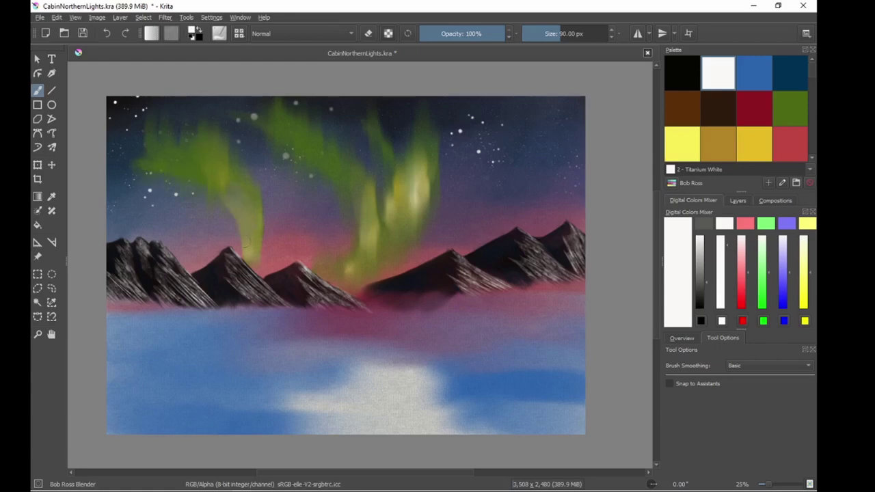
{"action": "left_click_drag", "start_coordinate": [184, 140], "coordinate": [205, 116]}
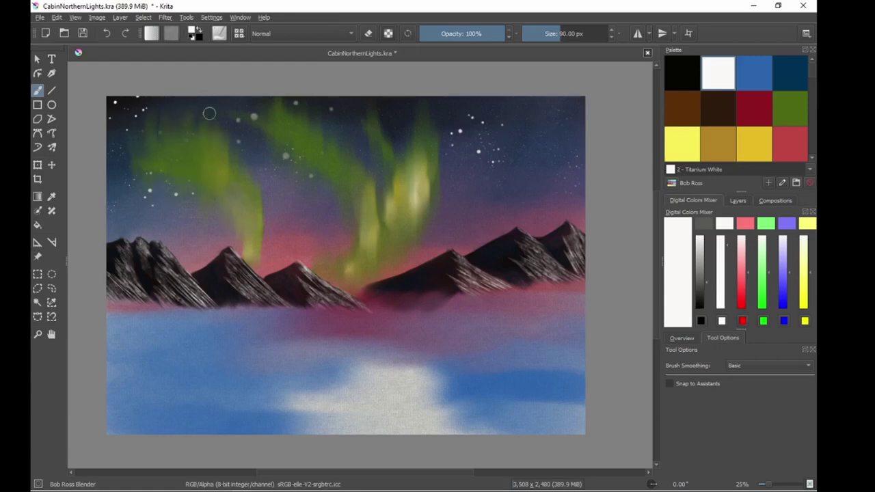
{"action": "mouse_move", "coordinate": [311, 155]}
{"action": "left_mouse_down"}
{"action": "mouse_move", "coordinate": [359, 205]}
{"action": "mouse_move", "coordinate": [349, 137]}
{"action": "mouse_move", "coordinate": [376, 178]}
{"action": "left_mouse_up"}
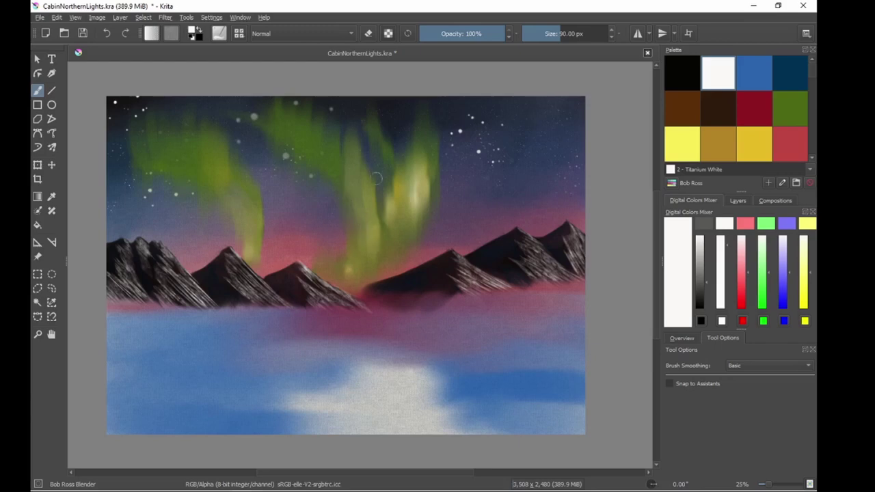
{"action": "left_click_drag", "start_coordinate": [386, 116], "coordinate": [416, 164]}
{"action": "left_click_drag", "start_coordinate": [432, 123], "coordinate": [429, 218]}
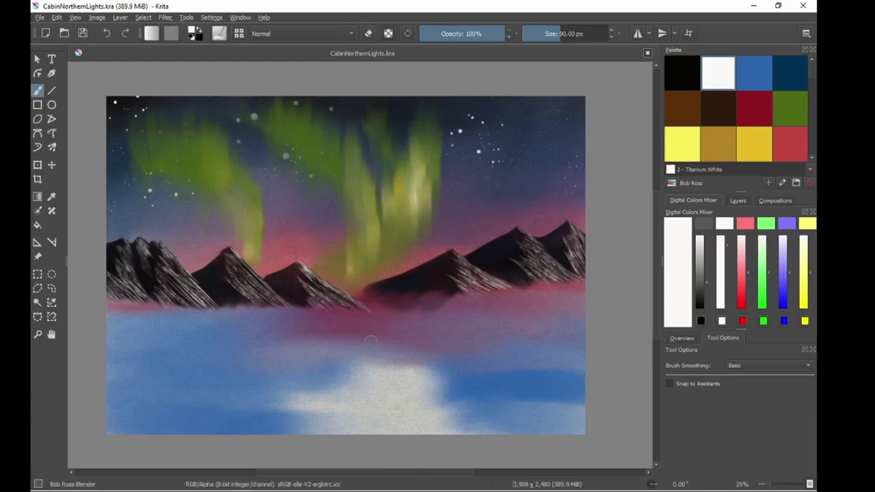
Add a new paint layer named Foothills.
{"action": "left_click", "coordinate": [737, 200]}
{"action": "key", "text": "Insert"}
{"action": "key", "text": "F2"}
{"action": "type", "text": "Fioothills"}
{"action": "key", "text": "Return"}
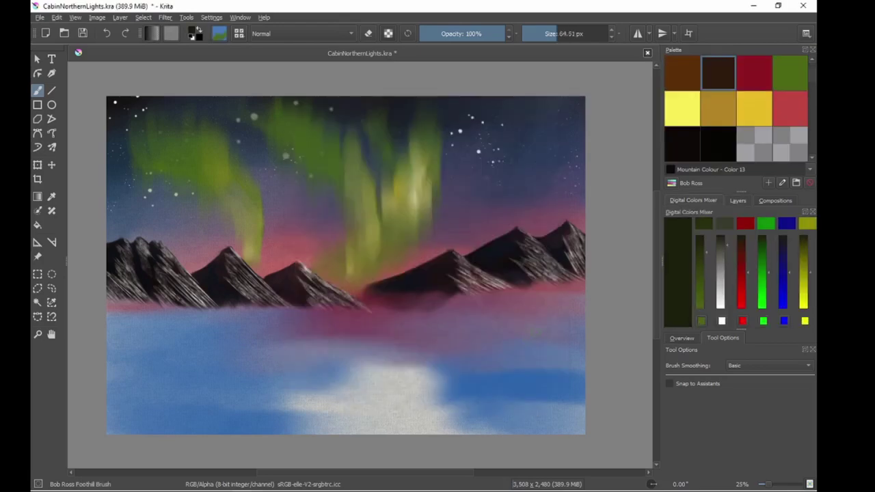
Paint a first band of dark foothill trees along the mountain base with a smaller brush.
{"action": "left_click_drag", "start_coordinate": [493, 391], "coordinate": [309, 321]}
{"action": "scroll", "coordinate": [226, 239], "scroll_direction": "up", "scroll_amount": 2}
{"action": "key", "text": "bracketleft"}
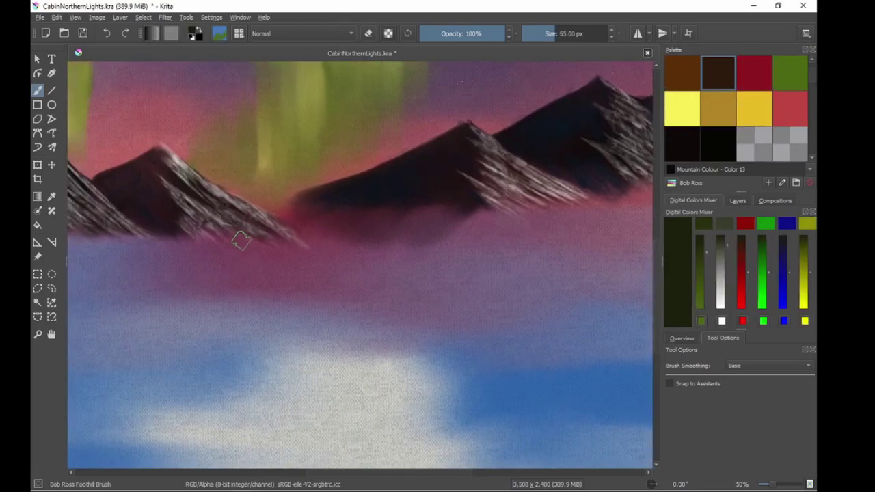
{"action": "mouse_move", "coordinate": [233, 229]}
{"action": "left_mouse_down"}
{"action": "mouse_move", "coordinate": [212, 249]}
{"action": "mouse_move", "coordinate": [250, 240]}
{"action": "mouse_move", "coordinate": [319, 244]}
{"action": "mouse_move", "coordinate": [335, 254]}
{"action": "left_mouse_up"}
Sketch the curving lake shoreline in Sap Green on the sketch layer.
{"action": "left_click", "coordinate": [737, 200]}
{"action": "left_click", "coordinate": [789, 73]}
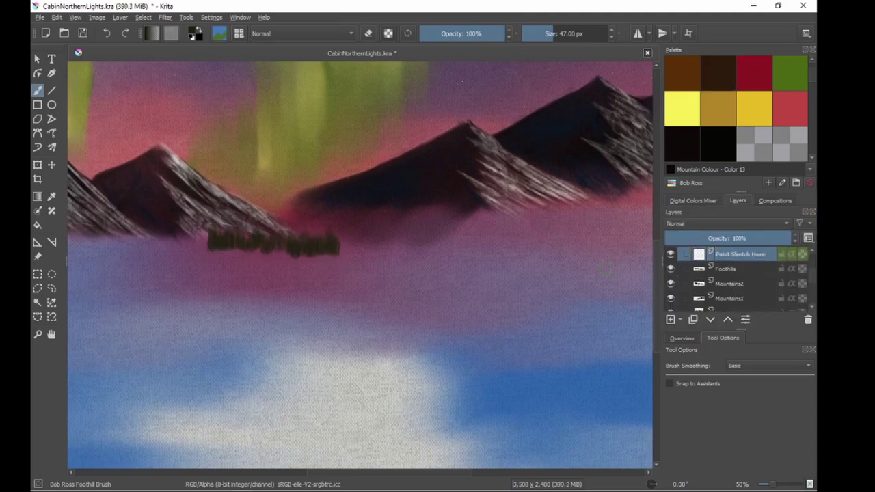
{"action": "left_click", "coordinate": [530, 33]}
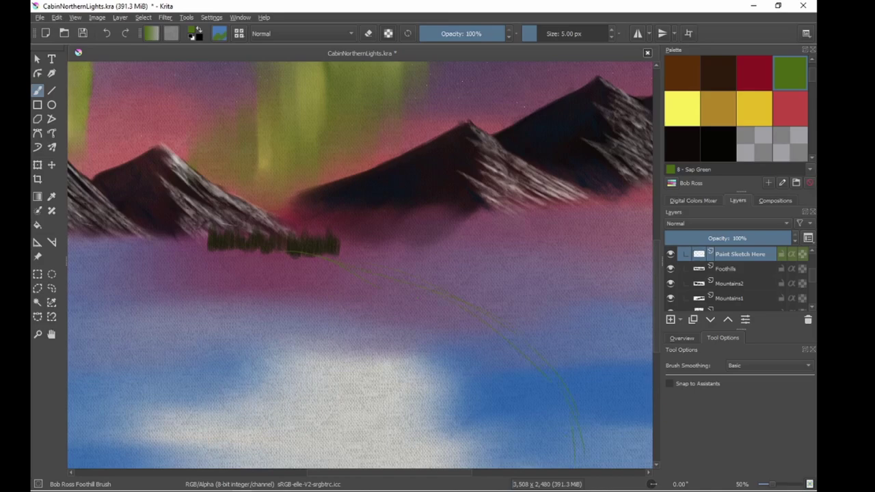
{"action": "left_click_drag", "start_coordinate": [302, 380], "coordinate": [181, 431]}
{"action": "left_click_drag", "start_coordinate": [453, 395], "coordinate": [357, 410]}
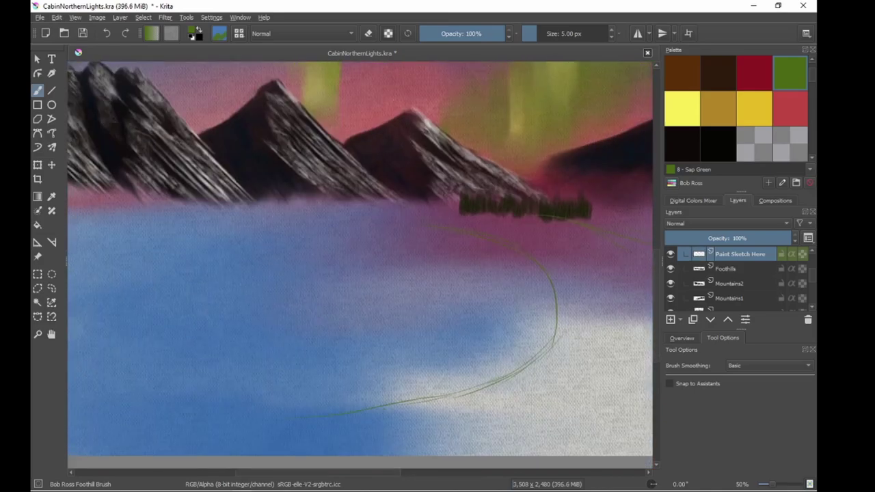
On the Foothills layer, paint dark brown trees along the foothill line with a larger brush.
{"action": "mouse_move", "coordinate": [589, 202]}
{"action": "left_mouse_down"}
{"action": "mouse_move", "coordinate": [282, 256]}
{"action": "mouse_move", "coordinate": [285, 280]}
{"action": "mouse_move", "coordinate": [295, 279]}
{"action": "left_mouse_up"}
{"action": "left_click", "coordinate": [725, 268]}
{"action": "left_click", "coordinate": [718, 73]}
{"action": "left_click", "coordinate": [551, 33]}
{"action": "left_click_drag", "start_coordinate": [263, 240], "coordinate": [263, 259]}
{"action": "left_click_drag", "start_coordinate": [239, 243], "coordinate": [239, 267]}
{"action": "left_click_drag", "start_coordinate": [302, 246], "coordinate": [303, 272]}
{"action": "left_click_drag", "start_coordinate": [327, 225], "coordinate": [328, 281]}
Extend the dark foothill trees rightward to the right edge of the mountains.
{"action": "left_click_drag", "start_coordinate": [355, 229], "coordinate": [369, 265]}
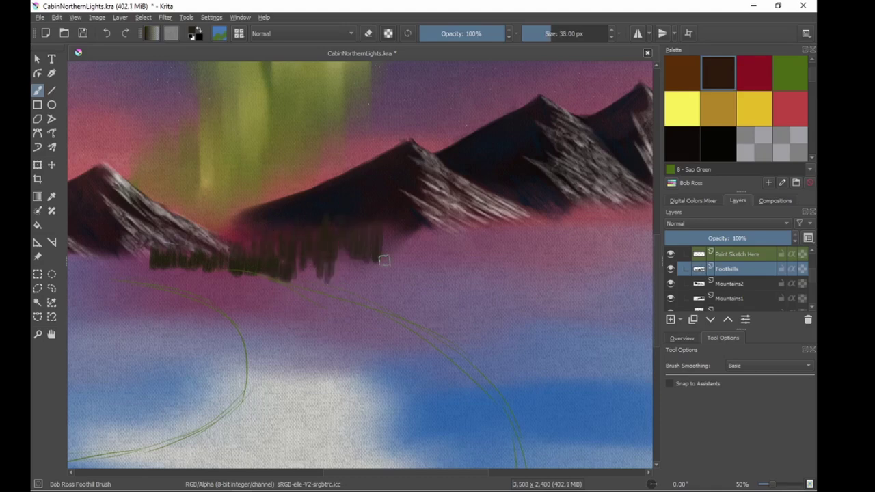
{"action": "left_click_drag", "start_coordinate": [410, 229], "coordinate": [416, 270]}
{"action": "key", "text": "minus"}
{"action": "key", "text": "minus"}
{"action": "mouse_move", "coordinate": [506, 227]}
{"action": "left_mouse_down"}
{"action": "mouse_move", "coordinate": [504, 266]}
{"action": "mouse_move", "coordinate": [479, 246]}
{"action": "mouse_move", "coordinate": [458, 253]}
{"action": "mouse_move", "coordinate": [408, 242]}
{"action": "mouse_move", "coordinate": [403, 270]}
{"action": "left_mouse_up"}
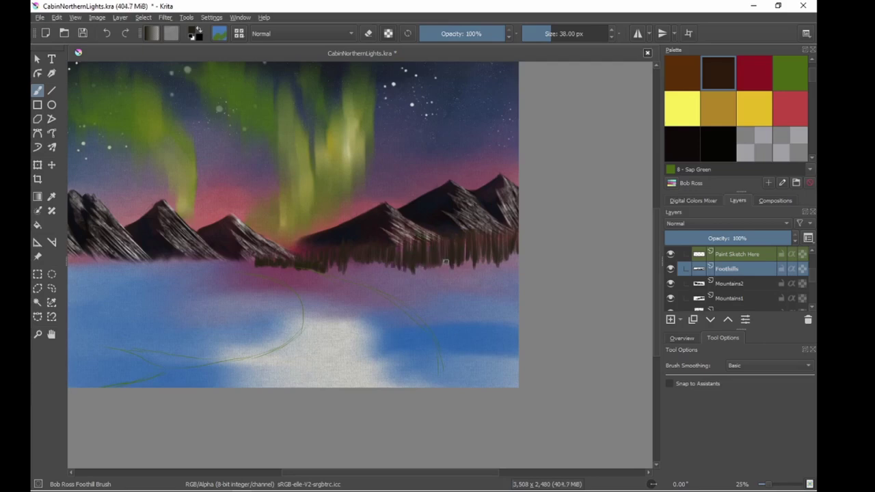
{"action": "left_click", "coordinate": [732, 283]}
Duplicate the Northern Lights layer and flip the copy down into the lake as a reflection.
{"action": "key", "text": "ctrl+j"}
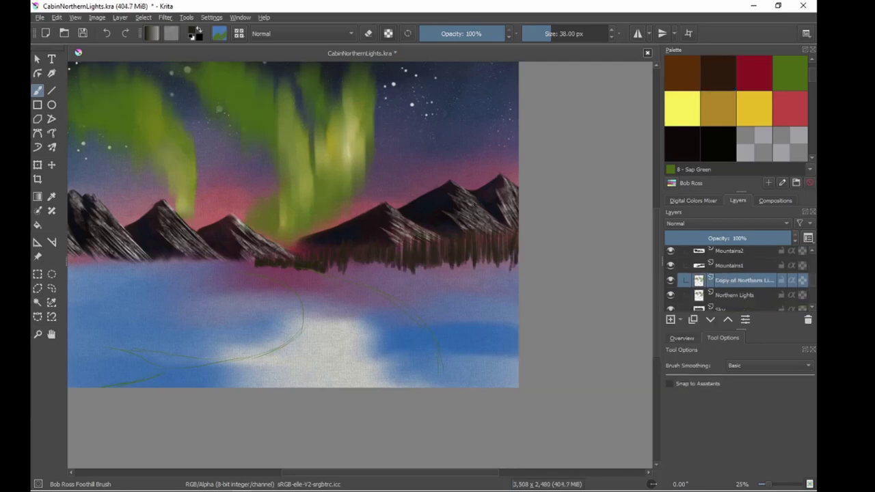
{"action": "key", "text": "ctrl+t"}
{"action": "left_click_drag", "start_coordinate": [380, 264], "coordinate": [410, 308]}
{"action": "left_click_drag", "start_coordinate": [283, 306], "coordinate": [283, 425]}
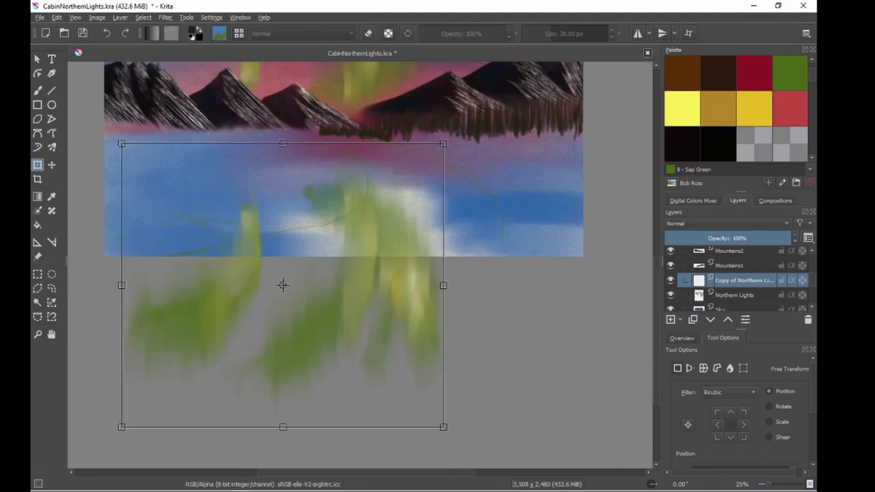
{"action": "key", "text": "Return"}
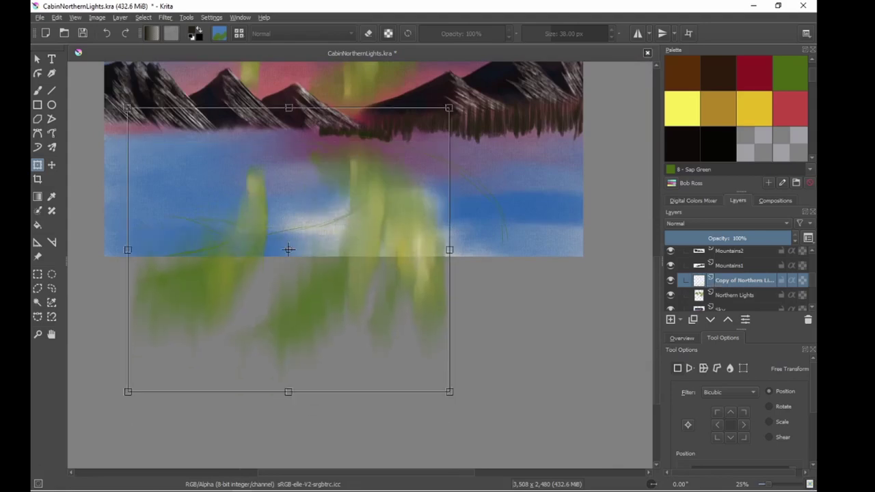
Lower the reflection layer's opacity to 58% and add a new paint layer.
{"action": "left_click_drag", "start_coordinate": [790, 237], "coordinate": [739, 238]}
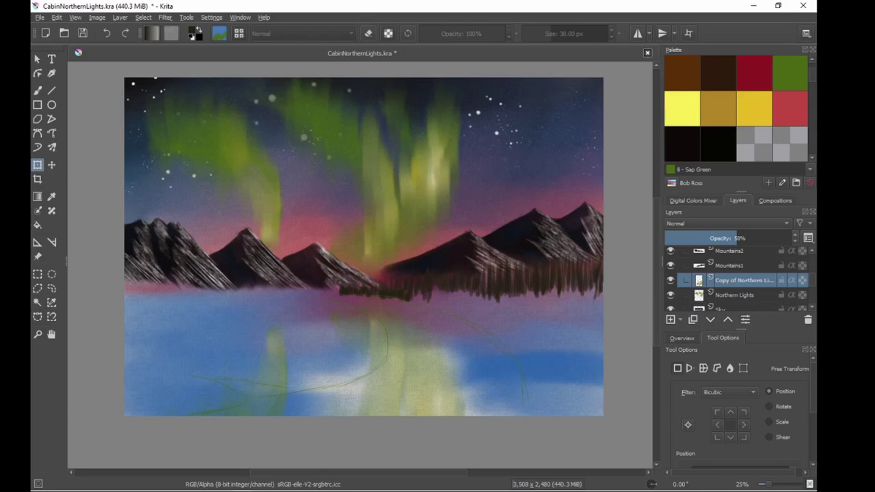
{"action": "key", "text": "b"}
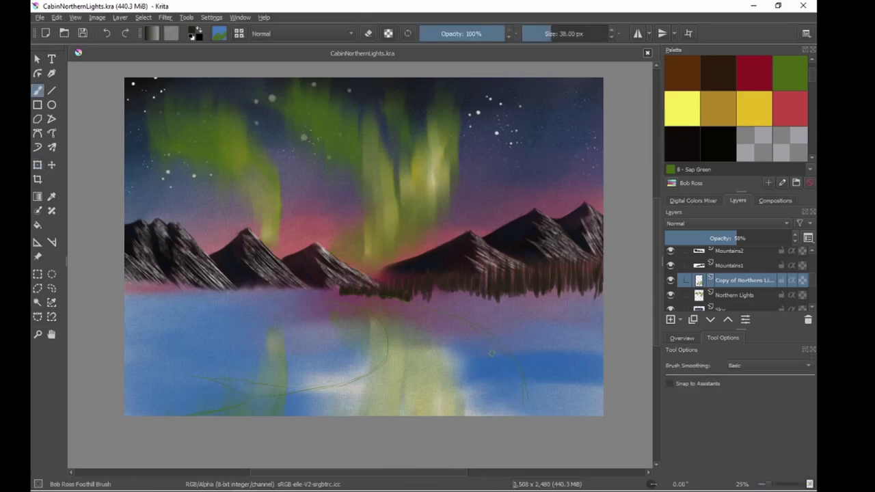
{"action": "key", "text": "Insert"}
Name the new layer RH Trees and paint dark strokes on the right shoreline.
{"action": "type", "text": "s"}
{"action": "key", "text": "Return"}
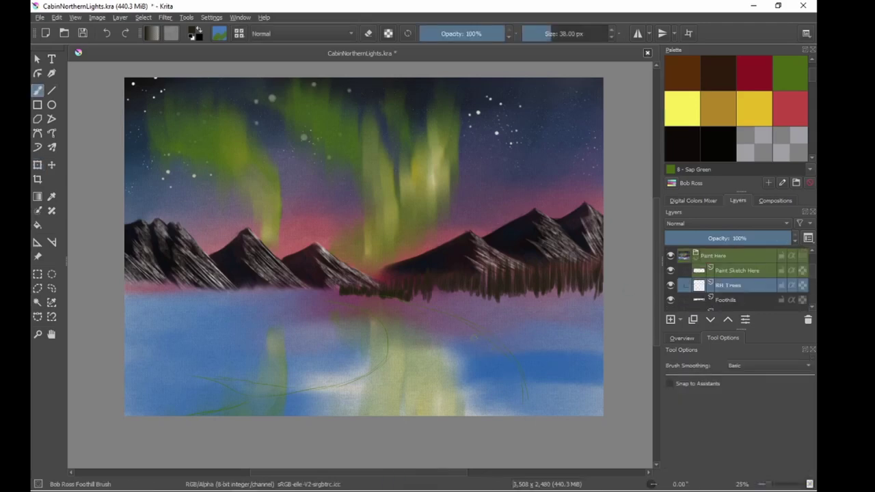
{"action": "mouse_move", "coordinate": [439, 285]}
{"action": "left_mouse_down"}
{"action": "mouse_move", "coordinate": [439, 305]}
{"action": "mouse_move", "coordinate": [420, 300]}
{"action": "mouse_move", "coordinate": [490, 317]}
{"action": "left_mouse_up"}
Paint tall, thin dark pine trunks along the right side with a smaller Bob Ross Liner brush.
{"action": "right_click", "coordinate": [523, 267]}
{"action": "left_click", "coordinate": [579, 287]}
{"action": "key", "text": "bracketleft"}
{"action": "left_click_drag", "start_coordinate": [580, 287], "coordinate": [415, 297]}
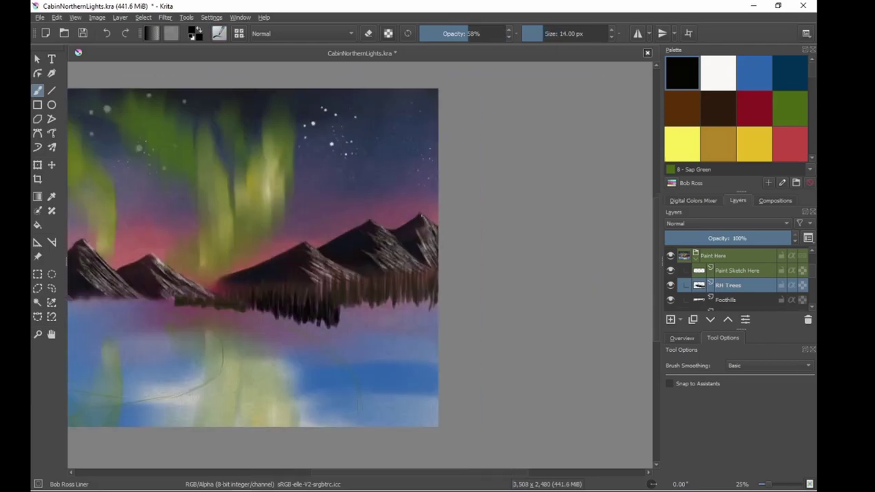
{"action": "left_click_drag", "start_coordinate": [428, 192], "coordinate": [430, 320]}
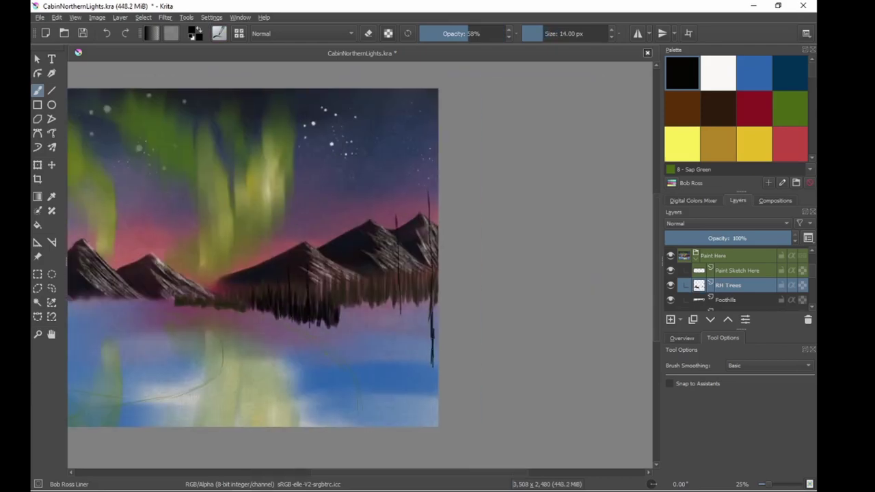
{"action": "left_click_drag", "start_coordinate": [402, 292], "coordinate": [402, 391]}
{"action": "left_click_drag", "start_coordinate": [432, 336], "coordinate": [429, 404]}
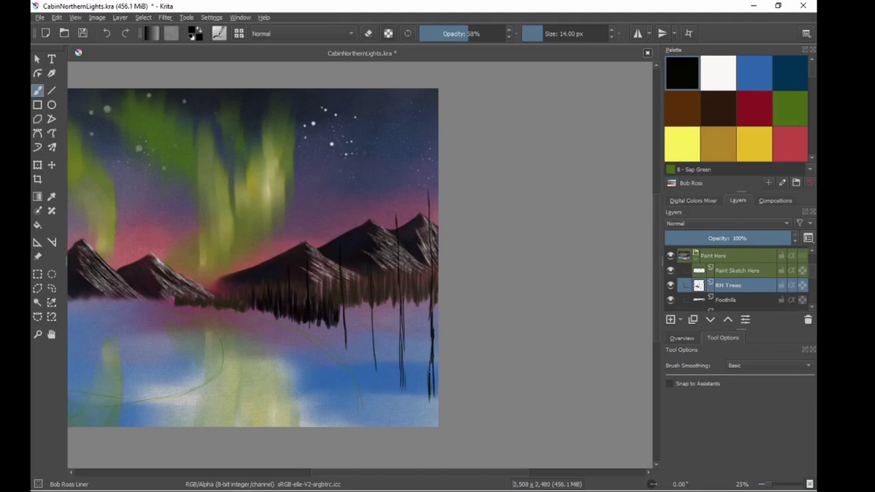
{"action": "right_click", "coordinate": [455, 291]}
{"action": "left_click", "coordinate": [429, 189]}
Thicken and extend the dark treeline along the lakeshore toward the right.
{"action": "scroll", "coordinate": [258, 312], "scroll_direction": "up", "scroll_amount": 2}
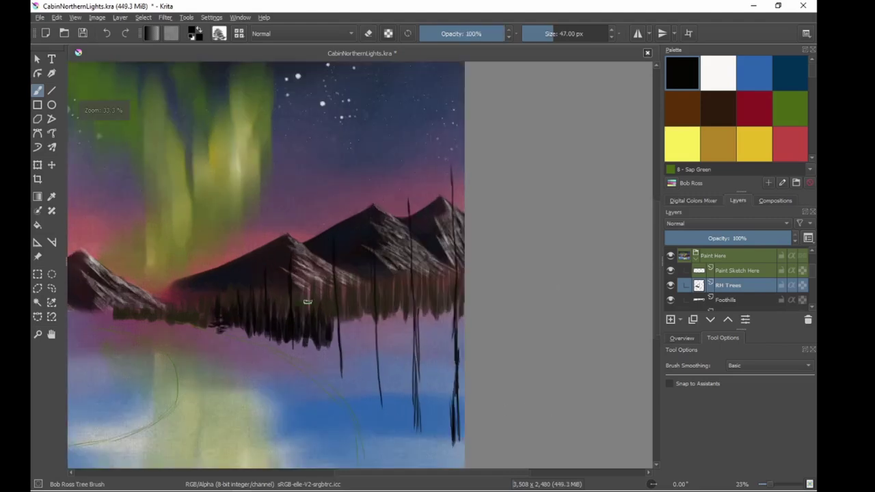
{"action": "scroll", "coordinate": [246, 304], "scroll_direction": "up", "scroll_amount": 2}
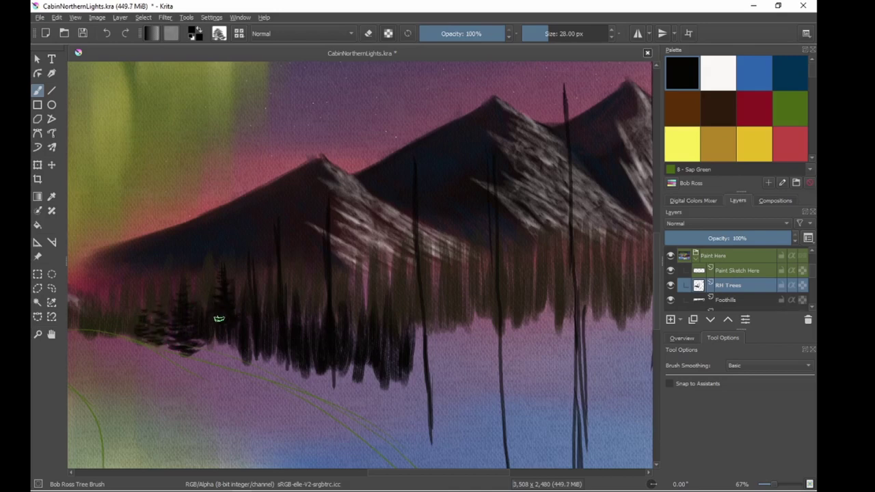
{"action": "left_click_drag", "start_coordinate": [213, 333], "coordinate": [234, 349]}
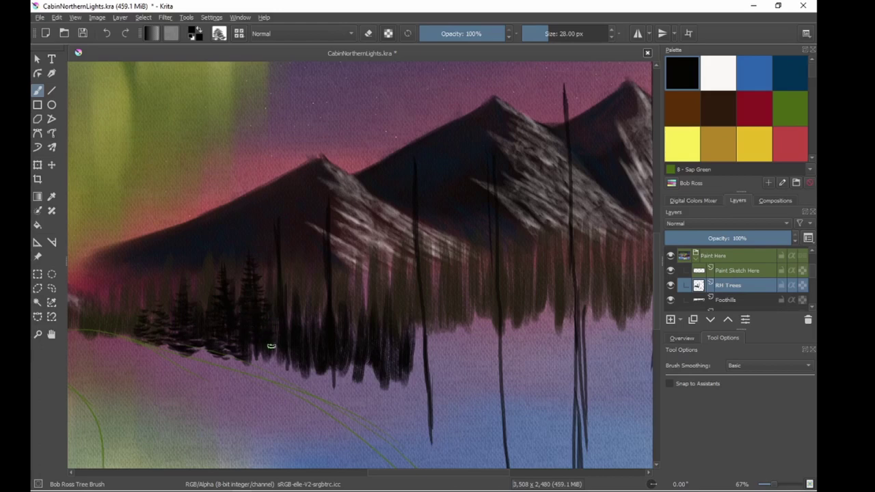
{"action": "left_click_drag", "start_coordinate": [272, 346], "coordinate": [256, 356]}
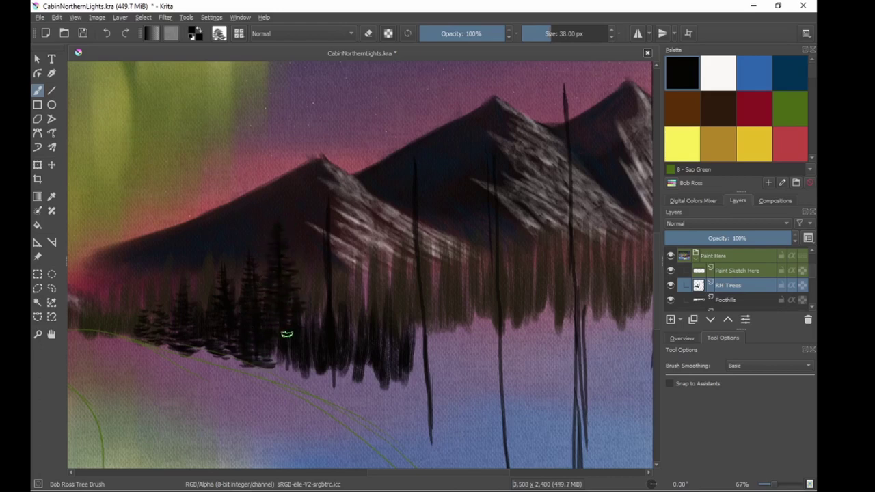
{"action": "mouse_move", "coordinate": [287, 334]}
{"action": "left_mouse_down"}
{"action": "mouse_move", "coordinate": [284, 366]}
{"action": "mouse_move", "coordinate": [315, 369]}
{"action": "left_mouse_up"}
Paint five dark evergreens up the right mountain slopes, including a tall pine at the edge.
{"action": "mouse_move", "coordinate": [324, 228]}
{"action": "left_mouse_down"}
{"action": "mouse_move", "coordinate": [312, 244]}
{"action": "mouse_move", "coordinate": [312, 271]}
{"action": "mouse_move", "coordinate": [316, 279]}
{"action": "mouse_move", "coordinate": [351, 277]}
{"action": "mouse_move", "coordinate": [353, 300]}
{"action": "mouse_move", "coordinate": [332, 332]}
{"action": "mouse_move", "coordinate": [354, 321]}
{"action": "mouse_move", "coordinate": [341, 366]}
{"action": "mouse_move", "coordinate": [321, 376]}
{"action": "left_mouse_up"}
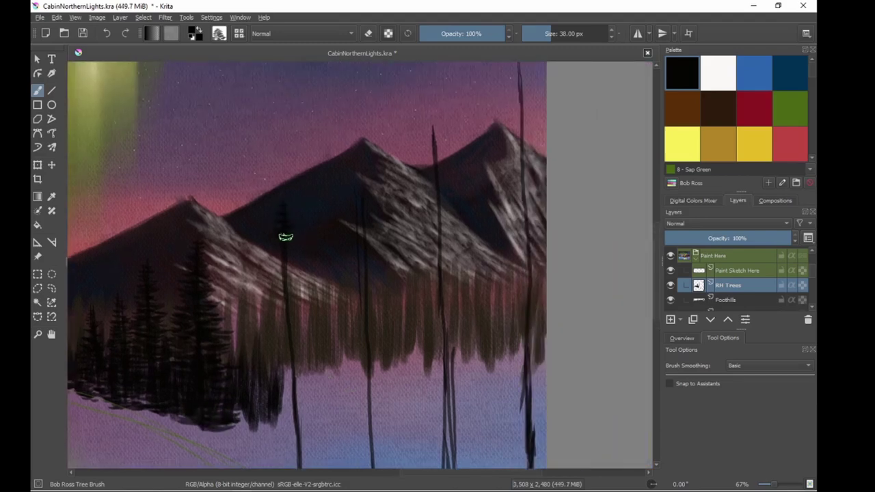
{"action": "mouse_move", "coordinate": [287, 251]}
{"action": "left_mouse_down"}
{"action": "mouse_move", "coordinate": [279, 277]}
{"action": "mouse_move", "coordinate": [300, 285]}
{"action": "mouse_move", "coordinate": [282, 302]}
{"action": "left_mouse_up"}
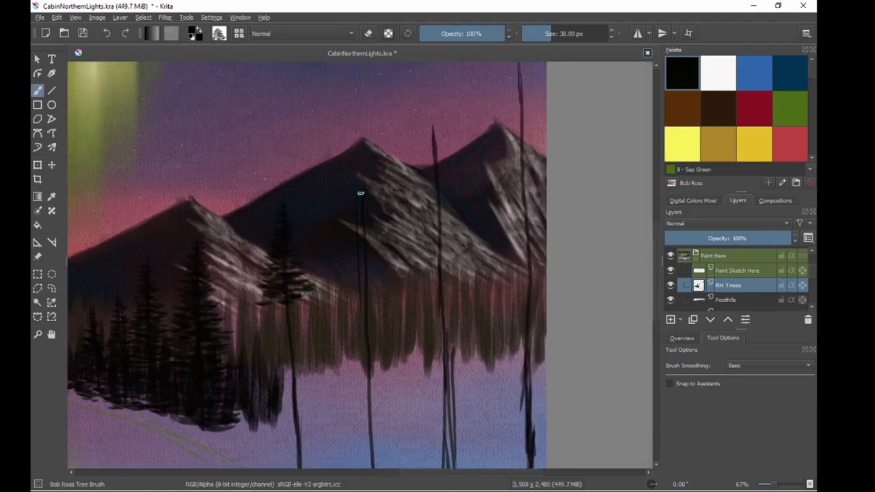
{"action": "mouse_move", "coordinate": [369, 218]}
{"action": "left_mouse_down"}
{"action": "mouse_move", "coordinate": [371, 238]}
{"action": "mouse_move", "coordinate": [359, 233]}
{"action": "left_mouse_up"}
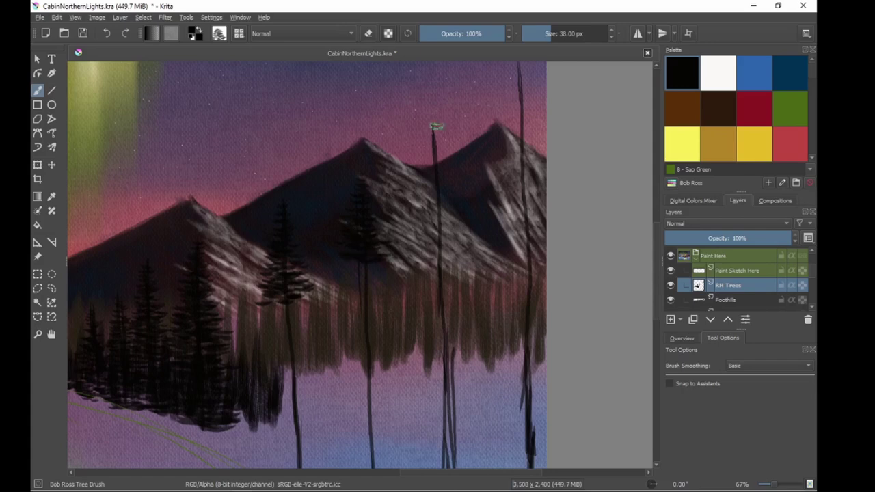
{"action": "mouse_move", "coordinate": [433, 146]}
{"action": "left_mouse_down"}
{"action": "mouse_move", "coordinate": [431, 198]}
{"action": "mouse_move", "coordinate": [444, 229]}
{"action": "mouse_move", "coordinate": [408, 307]}
{"action": "left_mouse_up"}
{"action": "mouse_move", "coordinate": [482, 142]}
{"action": "left_mouse_down"}
{"action": "mouse_move", "coordinate": [487, 220]}
{"action": "mouse_move", "coordinate": [475, 233]}
{"action": "mouse_move", "coordinate": [492, 237]}
{"action": "mouse_move", "coordinate": [483, 248]}
{"action": "mouse_move", "coordinate": [449, 254]}
{"action": "mouse_move", "coordinate": [503, 260]}
{"action": "mouse_move", "coordinate": [459, 267]}
{"action": "mouse_move", "coordinate": [500, 300]}
{"action": "mouse_move", "coordinate": [492, 327]}
{"action": "mouse_move", "coordinate": [417, 309]}
{"action": "mouse_move", "coordinate": [433, 333]}
{"action": "mouse_move", "coordinate": [396, 360]}
{"action": "mouse_move", "coordinate": [496, 360]}
{"action": "mouse_move", "coordinate": [445, 381]}
{"action": "mouse_move", "coordinate": [517, 405]}
{"action": "mouse_move", "coordinate": [456, 235]}
{"action": "left_mouse_up"}
With a larger tree brush, fill out the lower right forest and its dark lake reflections.
{"action": "key", "text": "bracketright"}
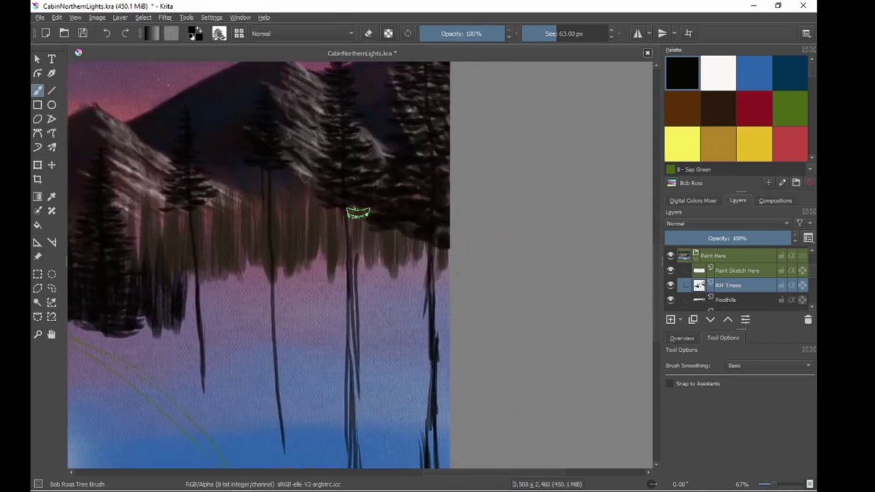
{"action": "mouse_move", "coordinate": [357, 212]}
{"action": "left_mouse_down"}
{"action": "mouse_move", "coordinate": [251, 169]}
{"action": "mouse_move", "coordinate": [172, 248]}
{"action": "mouse_move", "coordinate": [165, 283]}
{"action": "left_mouse_up"}
{"action": "key", "text": "minus"}
{"action": "key", "text": "minus"}
{"action": "mouse_move", "coordinate": [301, 277]}
{"action": "left_mouse_down"}
{"action": "mouse_move", "coordinate": [235, 308]}
{"action": "mouse_move", "coordinate": [294, 302]}
{"action": "mouse_move", "coordinate": [280, 329]}
{"action": "left_mouse_up"}
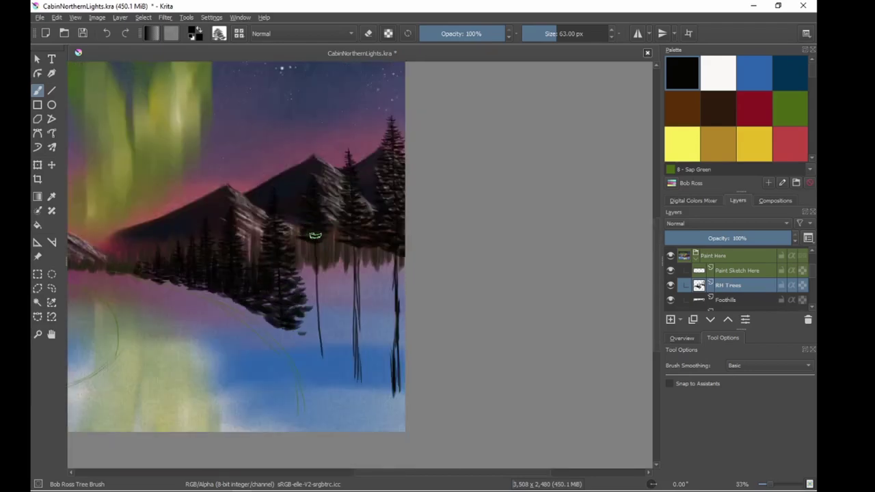
{"action": "mouse_move", "coordinate": [333, 248]}
{"action": "left_mouse_down"}
{"action": "mouse_move", "coordinate": [297, 273]}
{"action": "mouse_move", "coordinate": [301, 284]}
{"action": "left_mouse_up"}
{"action": "left_click_drag", "start_coordinate": [348, 261], "coordinate": [327, 287]}
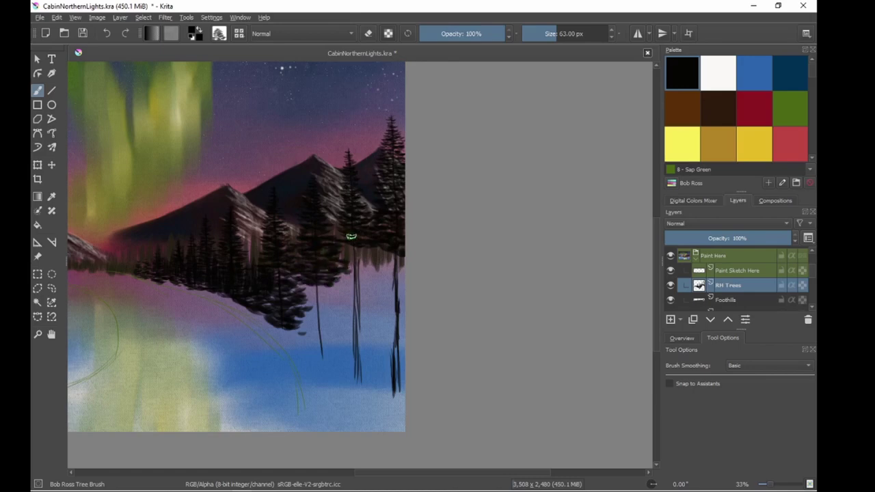
{"action": "mouse_move", "coordinate": [352, 236]}
{"action": "left_mouse_down"}
{"action": "mouse_move", "coordinate": [343, 267]}
{"action": "mouse_move", "coordinate": [383, 256]}
{"action": "mouse_move", "coordinate": [400, 328]}
{"action": "left_mouse_up"}
{"action": "mouse_move", "coordinate": [362, 273]}
{"action": "left_mouse_down"}
{"action": "mouse_move", "coordinate": [382, 305]}
{"action": "mouse_move", "coordinate": [350, 288]}
{"action": "mouse_move", "coordinate": [321, 328]}
{"action": "mouse_move", "coordinate": [344, 383]}
{"action": "mouse_move", "coordinate": [390, 359]}
{"action": "mouse_move", "coordinate": [369, 411]}
{"action": "mouse_move", "coordinate": [321, 369]}
{"action": "left_mouse_up"}
Dab Titanium White snow onto the right pine branches with a smaller brush, then save.
{"action": "left_click", "coordinate": [717, 73]}
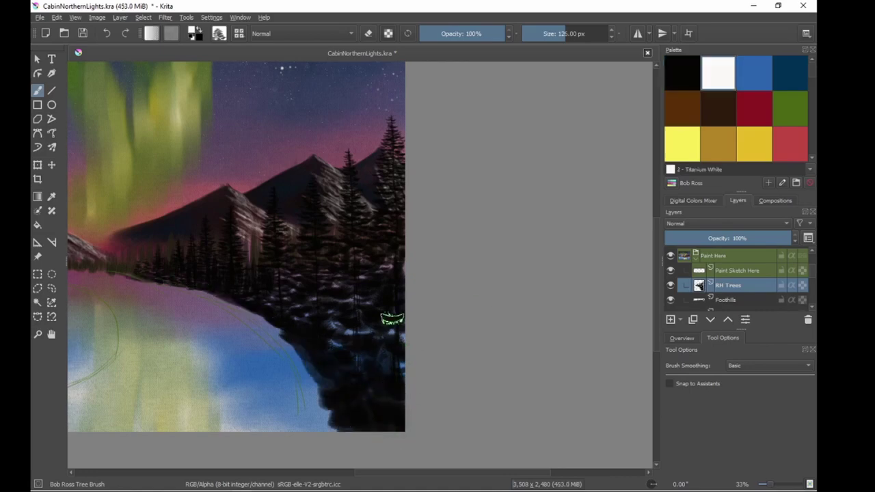
{"action": "key", "text": "bracketleft"}
{"action": "key", "text": "bracketleft"}
{"action": "key", "text": "bracketleft"}
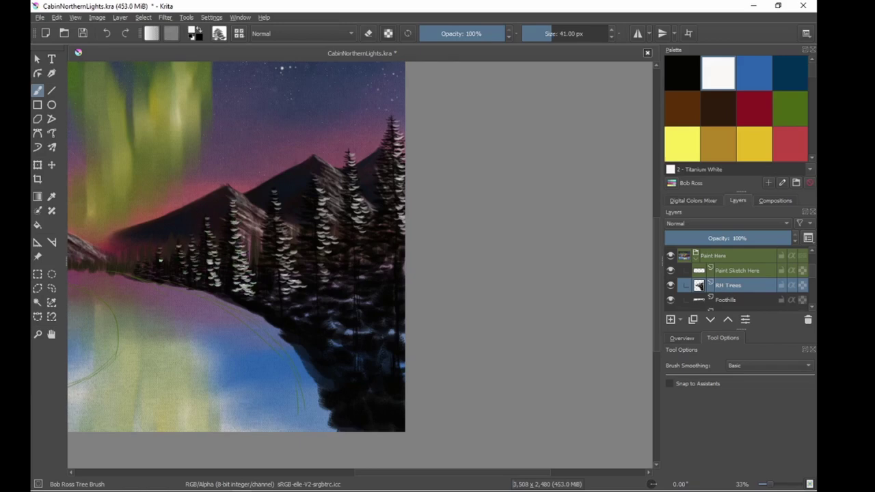
{"action": "key", "text": "minus"}
{"action": "key", "text": "minus"}
{"action": "key", "text": "ctrl+s"}
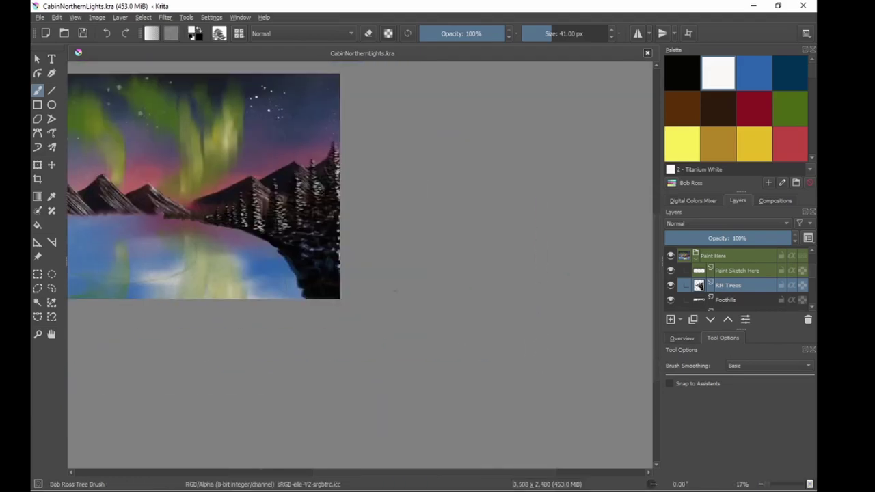
Select the Texture Snow Pile brush preset and reduce its size.
{"action": "key", "text": "F6"}
{"action": "scroll", "coordinate": [352, 184], "scroll_direction": "down", "scroll_amount": 3}
{"action": "scroll", "coordinate": [352, 185], "scroll_direction": "down", "scroll_amount": 5}
{"action": "scroll", "coordinate": [352, 185], "scroll_direction": "down", "scroll_amount": 3}
{"action": "scroll", "coordinate": [352, 185], "scroll_direction": "down", "scroll_amount": 3}
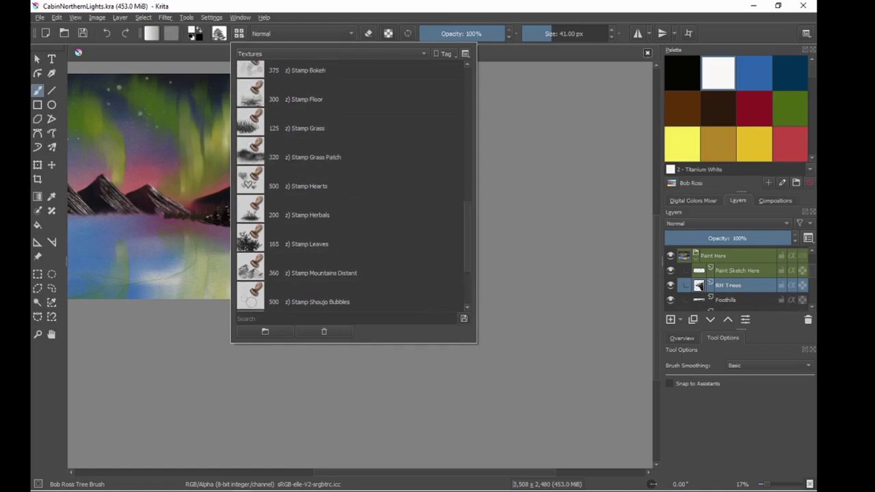
{"action": "scroll", "coordinate": [308, 184], "scroll_direction": "down", "scroll_amount": 5}
{"action": "left_click", "coordinate": [308, 107]}
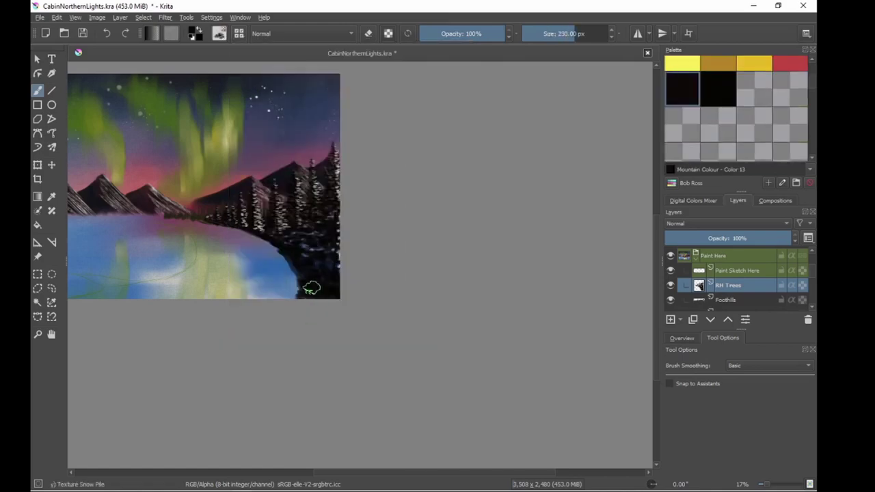
{"action": "key", "text": "bracketleft"}
{"action": "key", "text": "bracketleft"}
{"action": "key", "text": "bracketleft"}
Lay a dark textured base along the right shoreline.
{"action": "scroll", "coordinate": [397, 283], "scroll_direction": "up", "scroll_amount": 3}
{"action": "scroll", "coordinate": [234, 211], "scroll_direction": "down", "scroll_amount": 1}
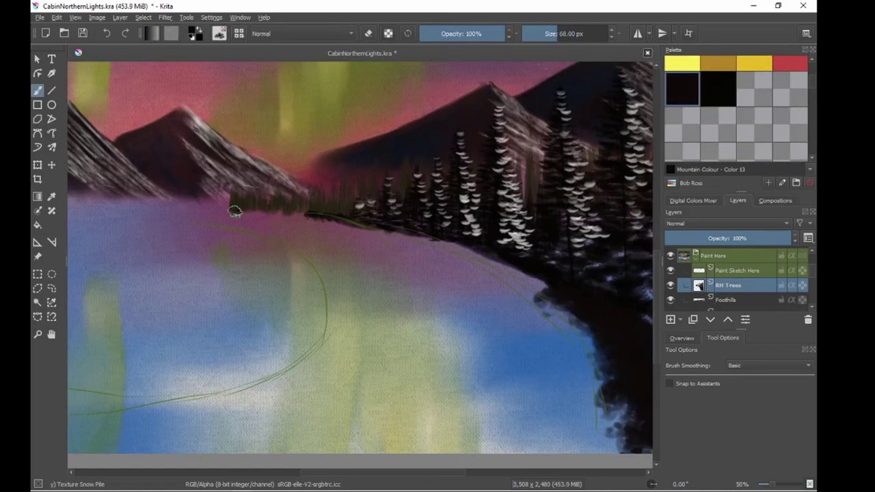
{"action": "left_click_drag", "start_coordinate": [234, 212], "coordinate": [529, 265]}
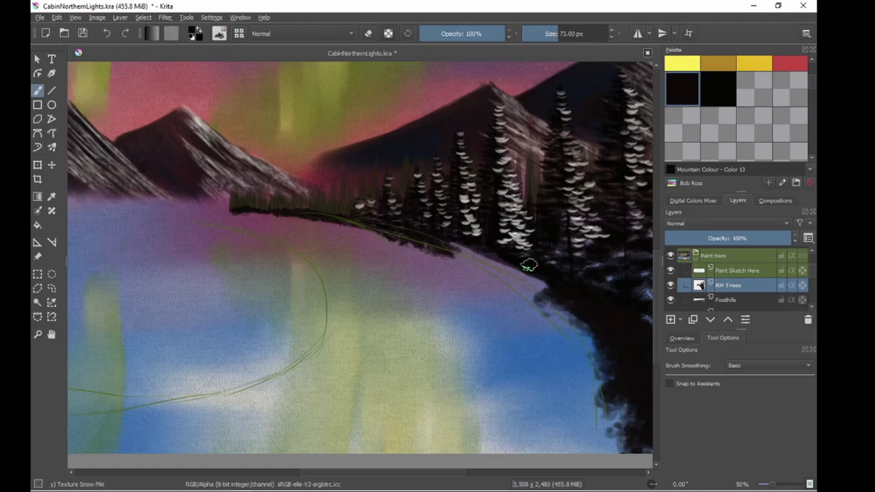
{"action": "mouse_move", "coordinate": [529, 265]}
{"action": "left_mouse_down"}
{"action": "mouse_move", "coordinate": [582, 332]}
{"action": "mouse_move", "coordinate": [385, 257]}
{"action": "left_mouse_up"}
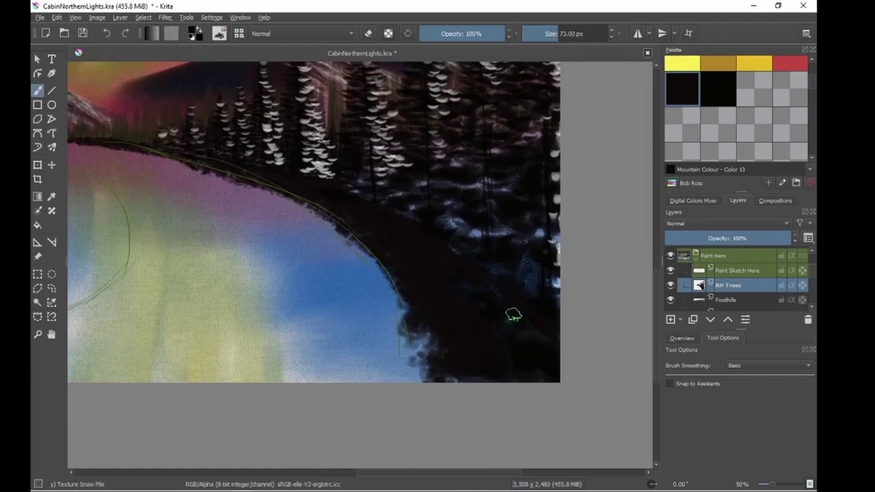
{"action": "left_click_drag", "start_coordinate": [513, 315], "coordinate": [415, 322]}
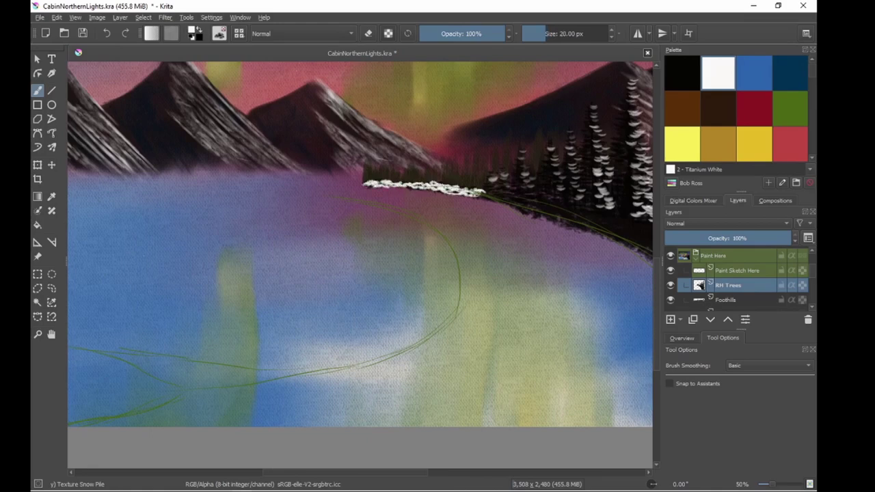
Paint white snow piles along the right shoreline and shade them with light blue.
{"action": "left_click_drag", "start_coordinate": [536, 204], "coordinate": [615, 219]}
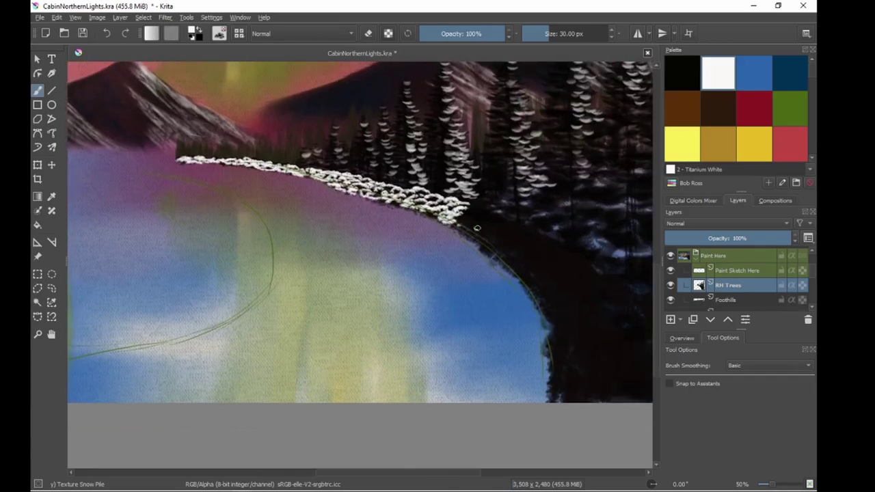
{"action": "mouse_move", "coordinate": [437, 208]}
{"action": "left_mouse_down"}
{"action": "mouse_move", "coordinate": [498, 213]}
{"action": "mouse_move", "coordinate": [544, 255]}
{"action": "mouse_move", "coordinate": [533, 229]}
{"action": "mouse_move", "coordinate": [581, 218]}
{"action": "mouse_move", "coordinate": [540, 263]}
{"action": "mouse_move", "coordinate": [512, 274]}
{"action": "mouse_move", "coordinate": [416, 202]}
{"action": "left_mouse_up"}
{"action": "left_click", "coordinate": [782, 266]}
{"action": "left_click_drag", "start_coordinate": [492, 218], "coordinate": [574, 263]}
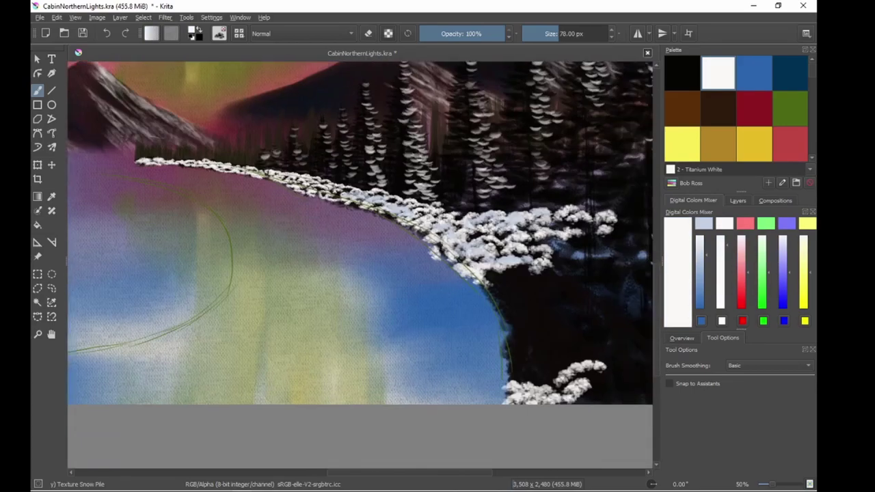
{"action": "mouse_move", "coordinate": [536, 195]}
{"action": "left_mouse_down"}
{"action": "mouse_move", "coordinate": [492, 225]}
{"action": "mouse_move", "coordinate": [474, 287]}
{"action": "mouse_move", "coordinate": [397, 316]}
{"action": "mouse_move", "coordinate": [478, 321]}
{"action": "mouse_move", "coordinate": [424, 355]}
{"action": "mouse_move", "coordinate": [526, 342]}
{"action": "mouse_move", "coordinate": [514, 363]}
{"action": "mouse_move", "coordinate": [382, 307]}
{"action": "mouse_move", "coordinate": [465, 205]}
{"action": "mouse_move", "coordinate": [506, 369]}
{"action": "mouse_move", "coordinate": [410, 341]}
{"action": "left_mouse_up"}
{"action": "left_click", "coordinate": [515, 364], "text": "ctrl"}
{"action": "left_click_drag", "start_coordinate": [410, 341], "coordinate": [321, 236]}
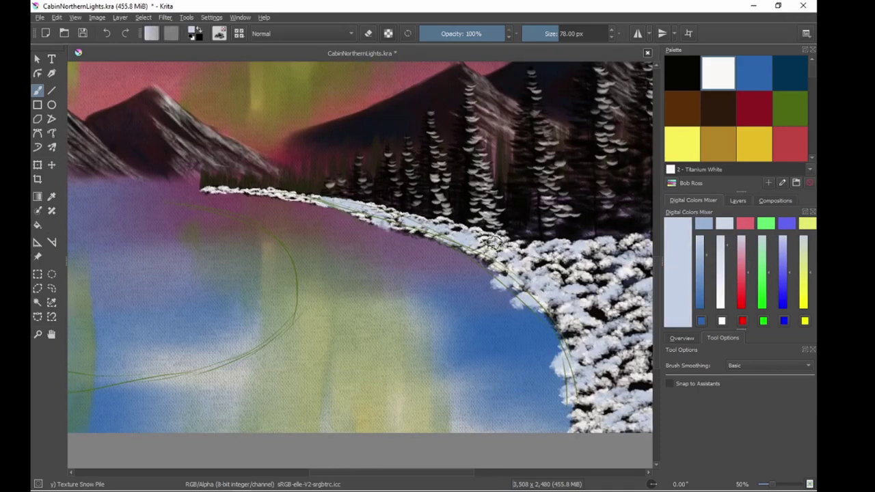
Switch to a smaller Bob Ross Mountain Knife with Titanium White for lake ripples, then save.
{"action": "right_click", "coordinate": [498, 254]}
{"action": "left_click", "coordinate": [569, 276]}
{"action": "right_click", "coordinate": [489, 300]}
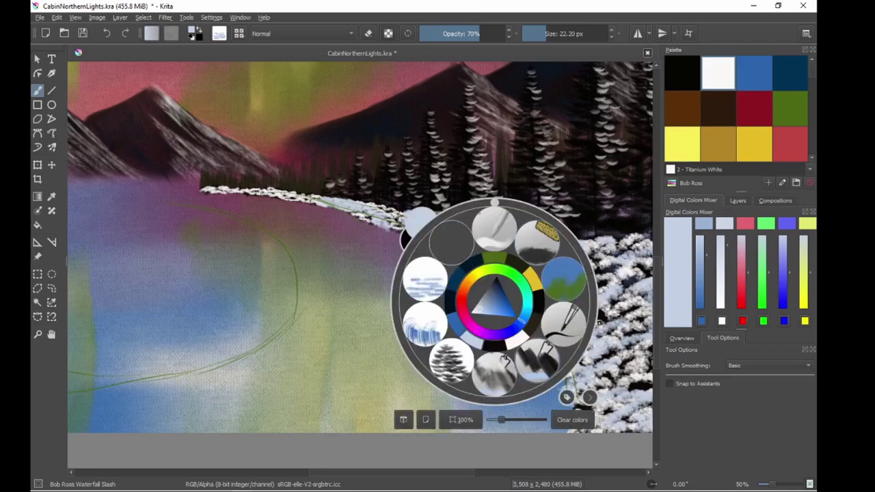
{"action": "key", "text": "F5"}
{"action": "key", "text": "F5"}
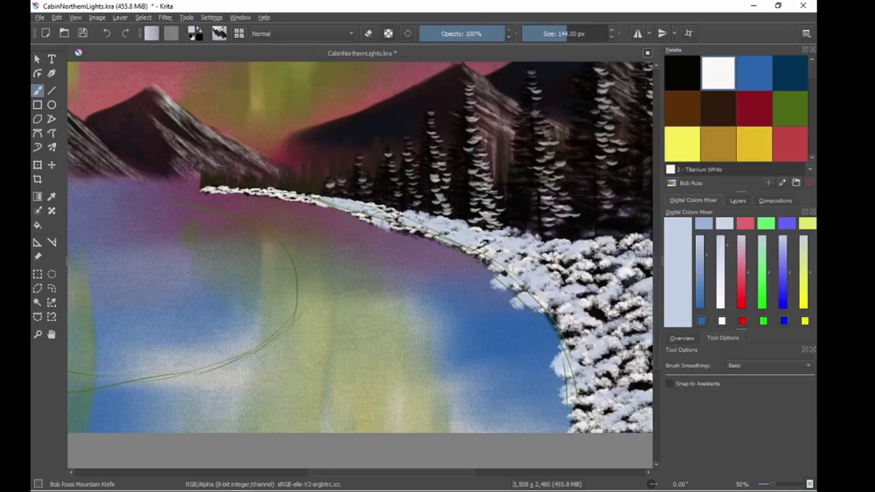
{"action": "left_click_drag", "start_coordinate": [365, 192], "coordinate": [222, 194]}
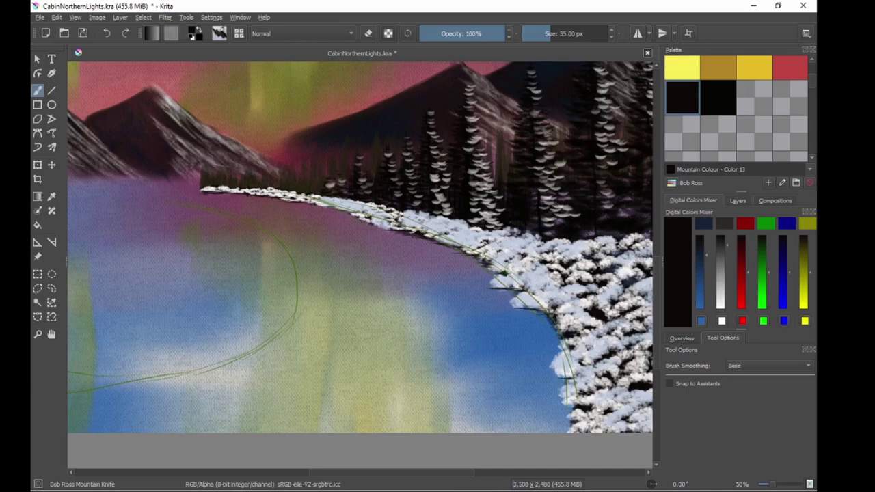
{"action": "scroll", "coordinate": [736, 110], "scroll_direction": "up", "scroll_amount": 3}
{"action": "left_click", "coordinate": [718, 73]}
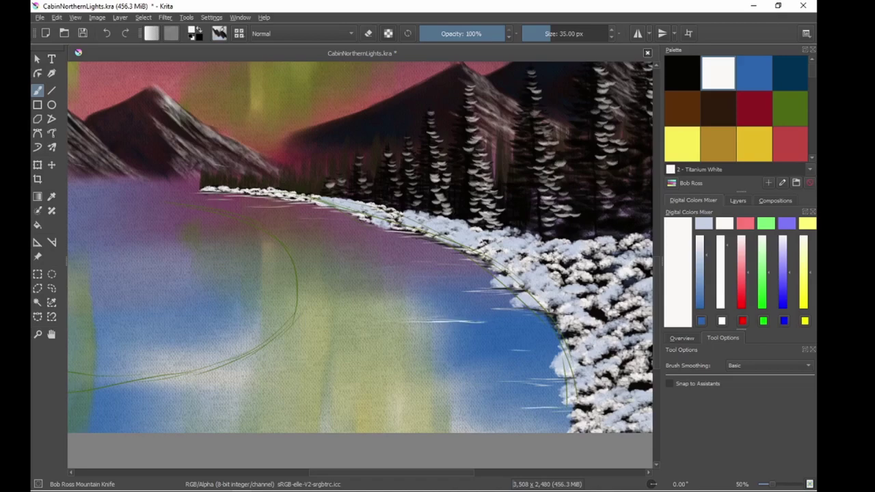
{"action": "key", "text": "ctrl+s"}
{"action": "key", "text": "minus"}
{"action": "key", "text": "minus"}
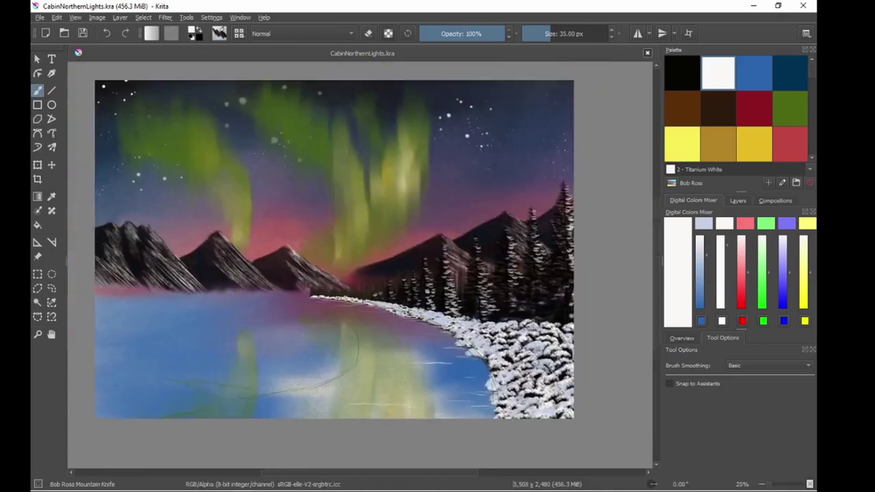